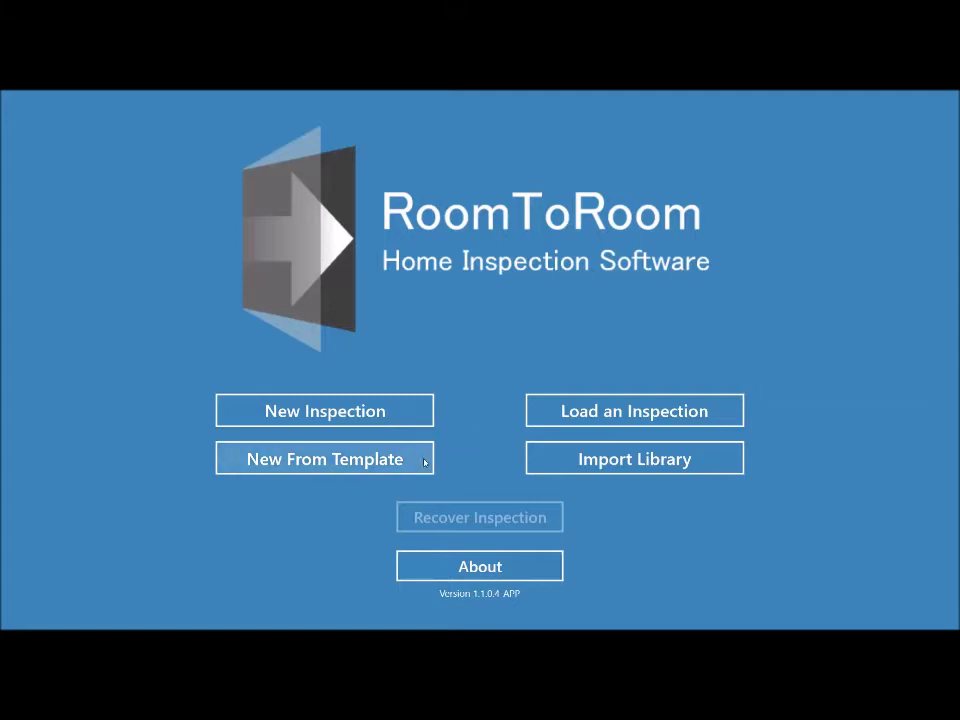
# Create a new inspection from the Duplex template instead of Small House.
pyautogui.click(378, 463)
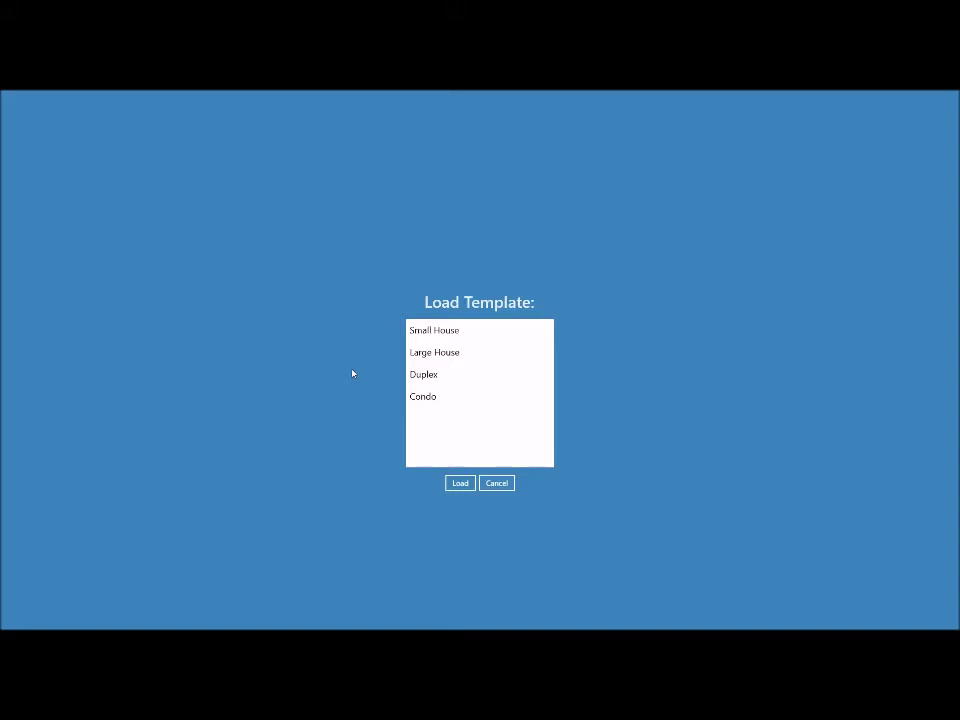
pyautogui.click(452, 330)
pyautogui.click(441, 377)
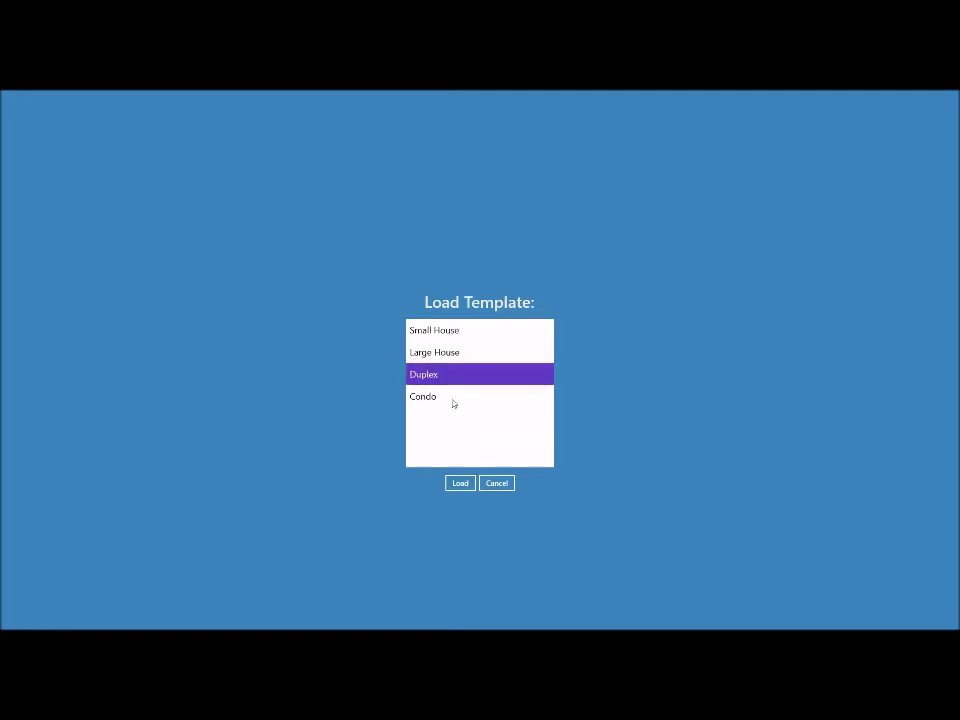
pyautogui.click(460, 484)
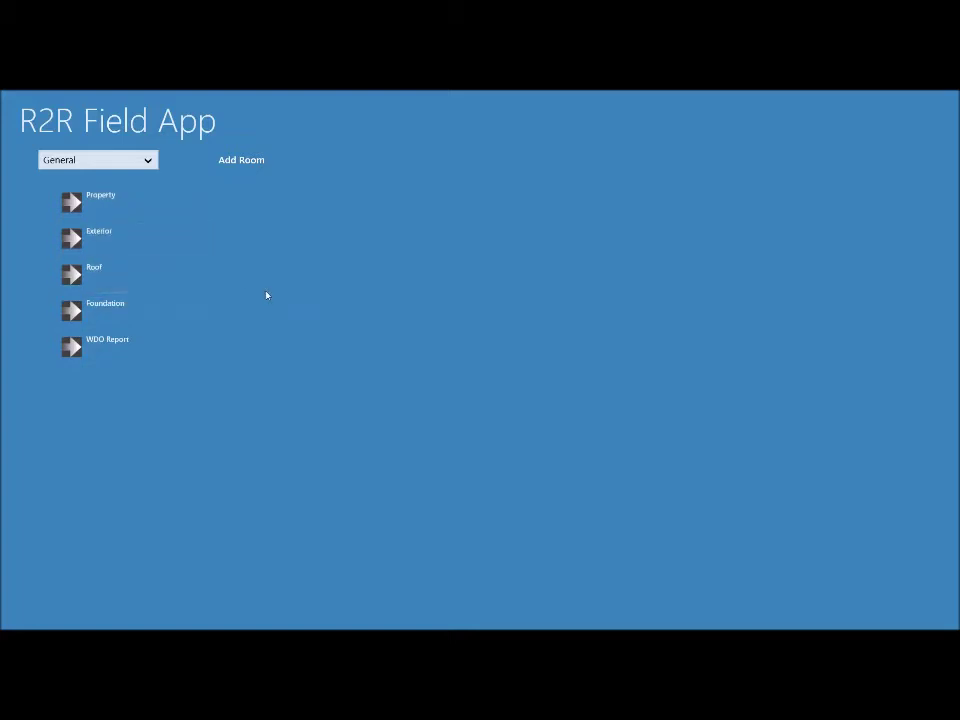
# Open the inspection units dropdown to switch to Unit 1.
pyautogui.click(82, 161)
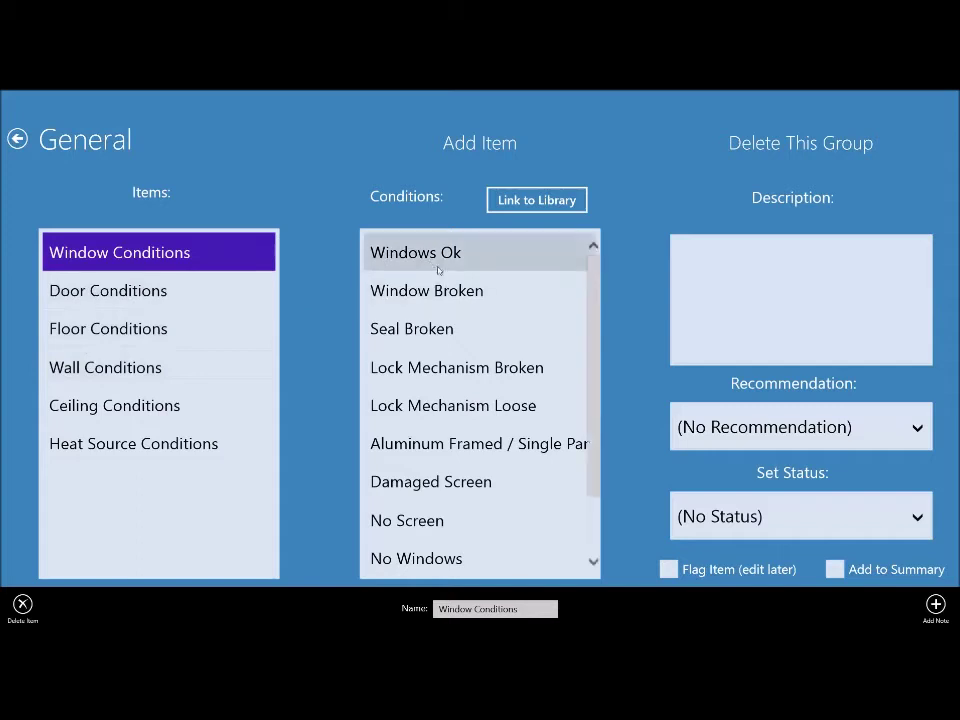
# Scroll the Kitchen window conditions list to see Seal Broken through No Egress.
pyautogui.scroll(-2, 480, 403)
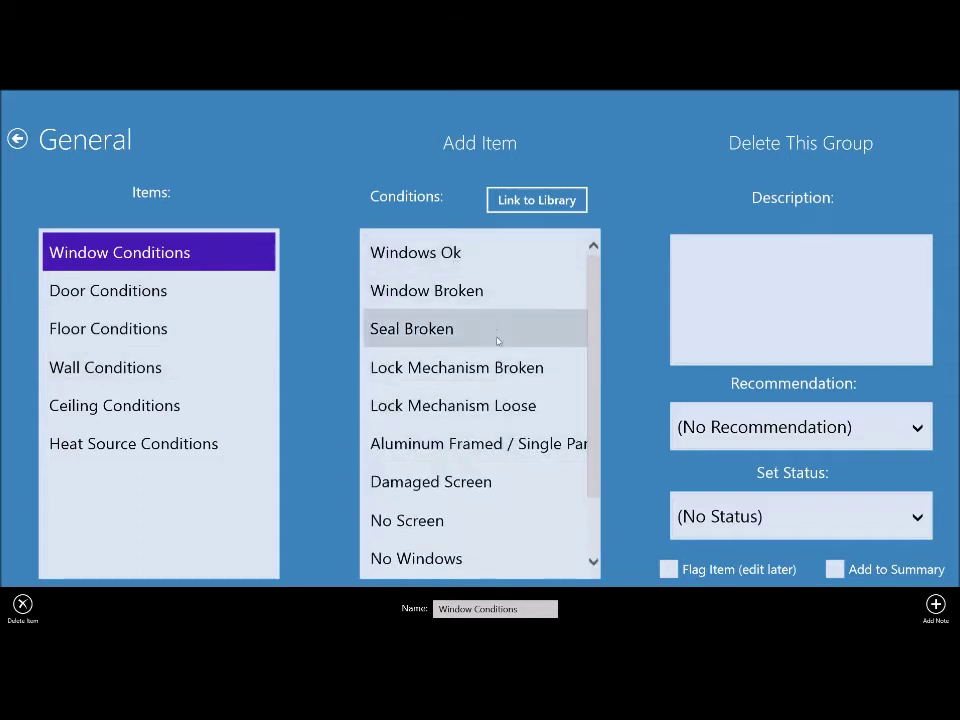
pyautogui.scroll(-2, 498, 345)
pyautogui.scroll(2, 499, 349)
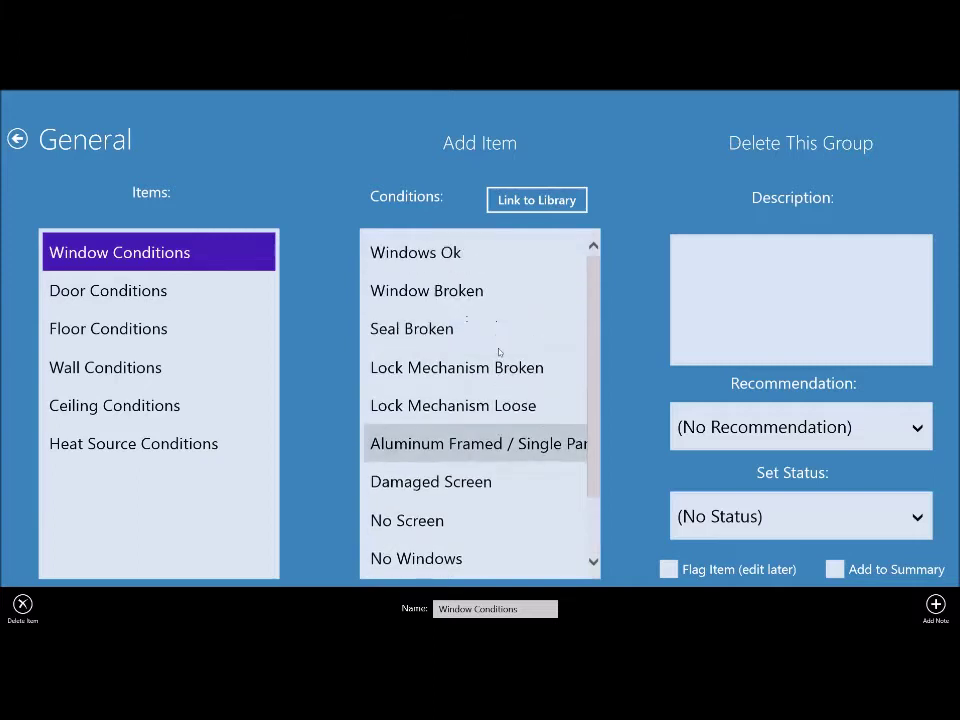
pyautogui.scroll(-2, 499, 349)
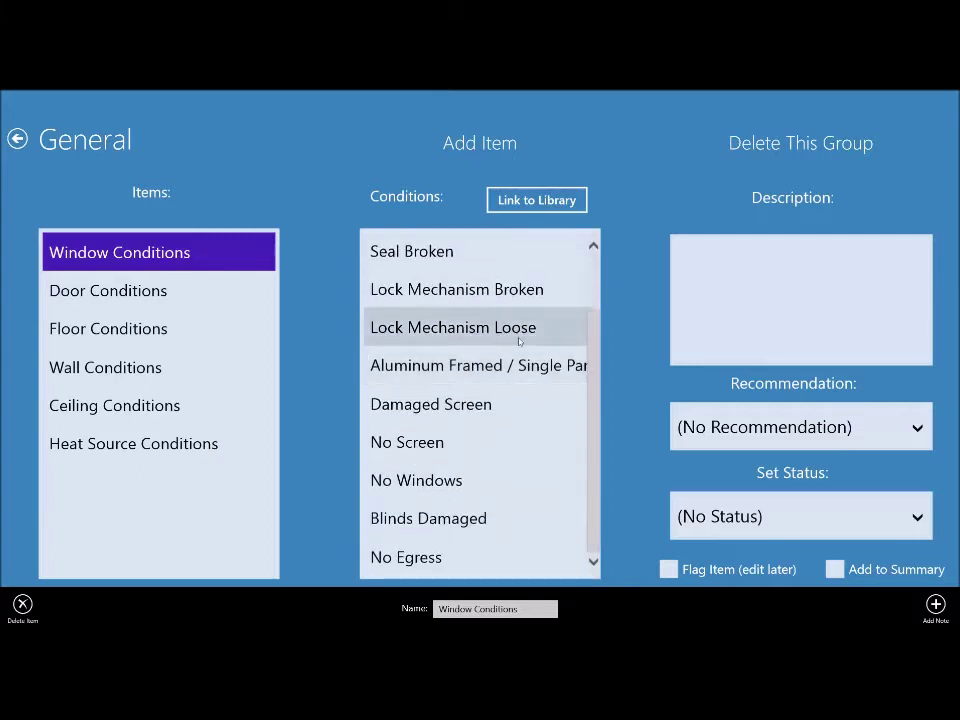
pyautogui.scroll(2, 596, 343)
pyautogui.scroll(-2, 598, 343)
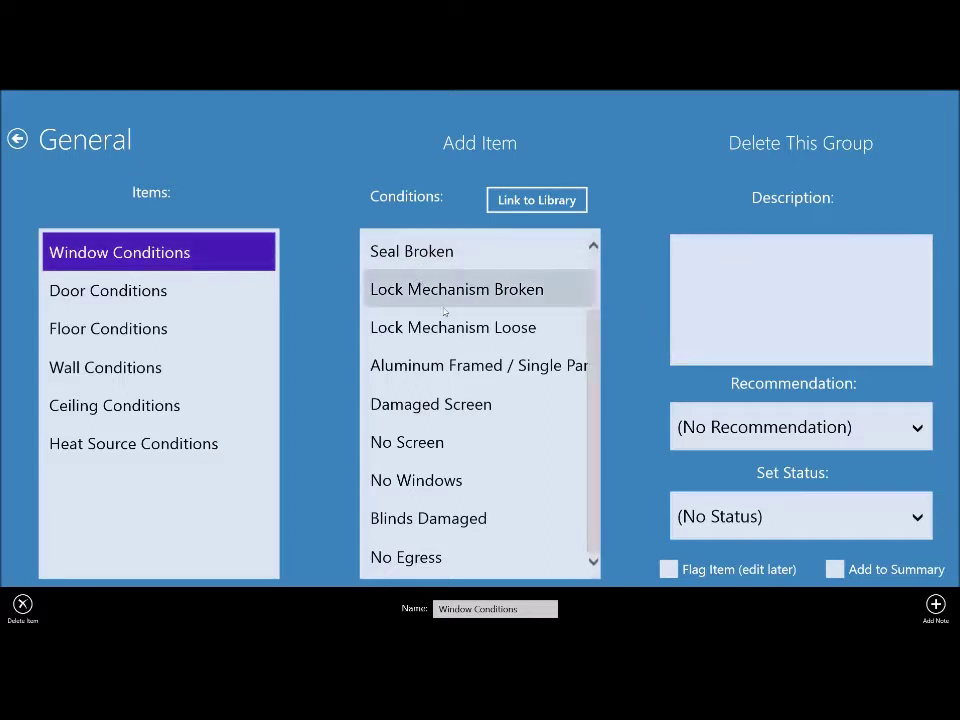
# Mark windows No Screen and Aluminum Framed, recommendation General, status Needs Attention, added to summary.
pyautogui.click(420, 446)
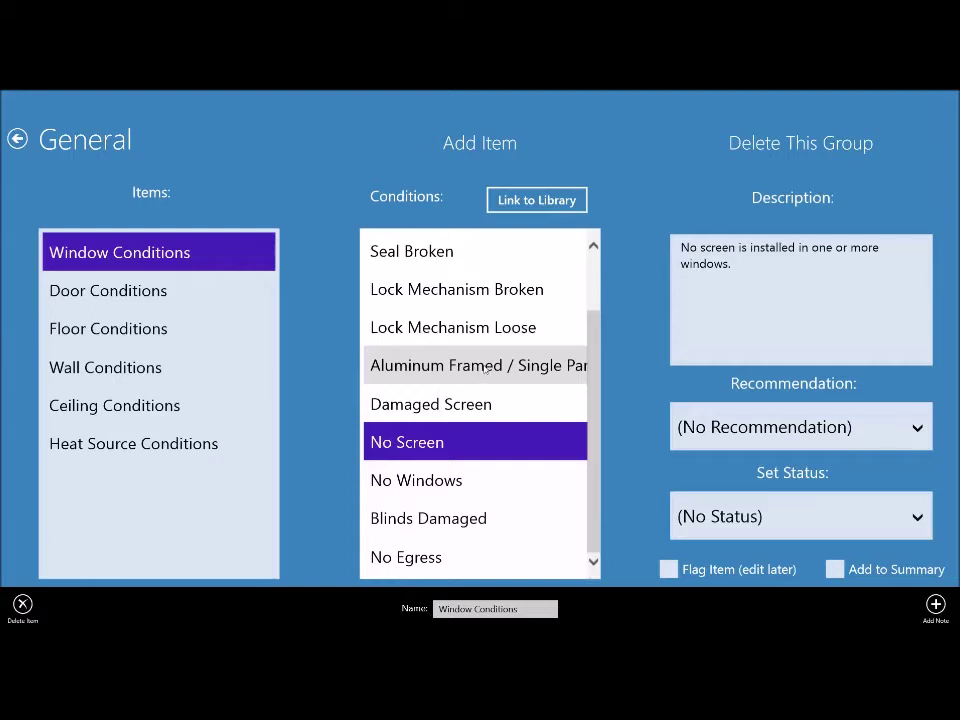
pyautogui.click(560, 373)
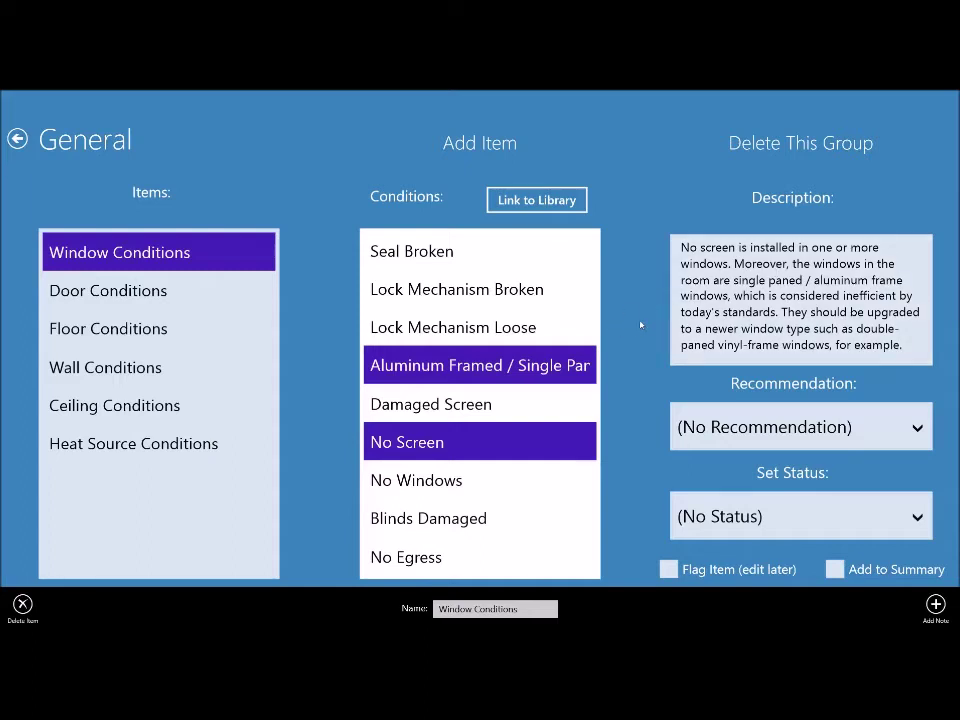
pyautogui.click(772, 432)
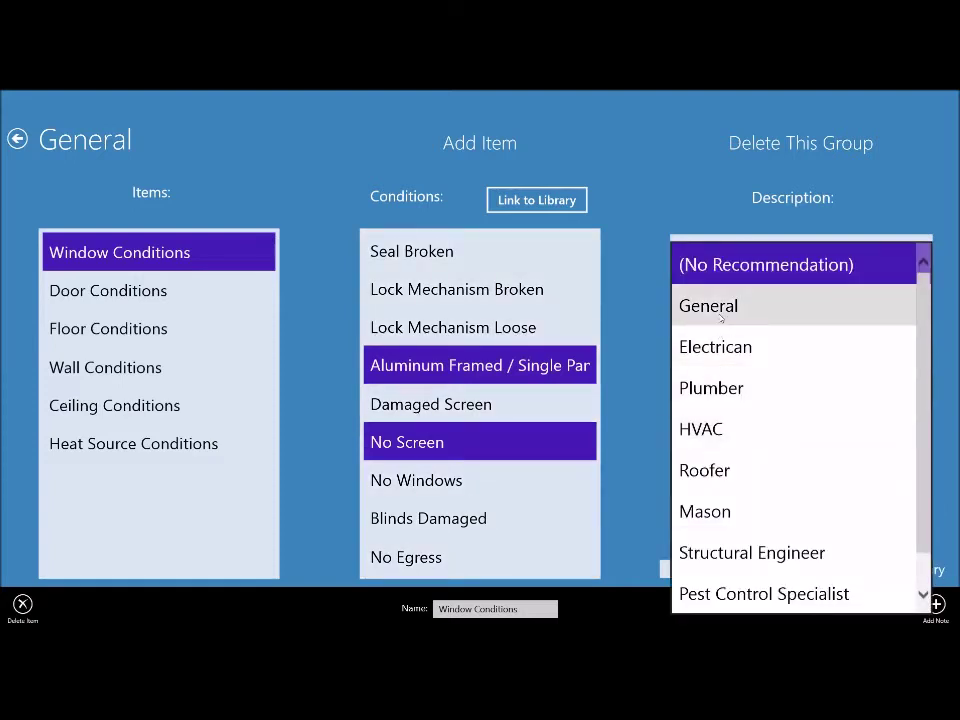
pyautogui.click(723, 310)
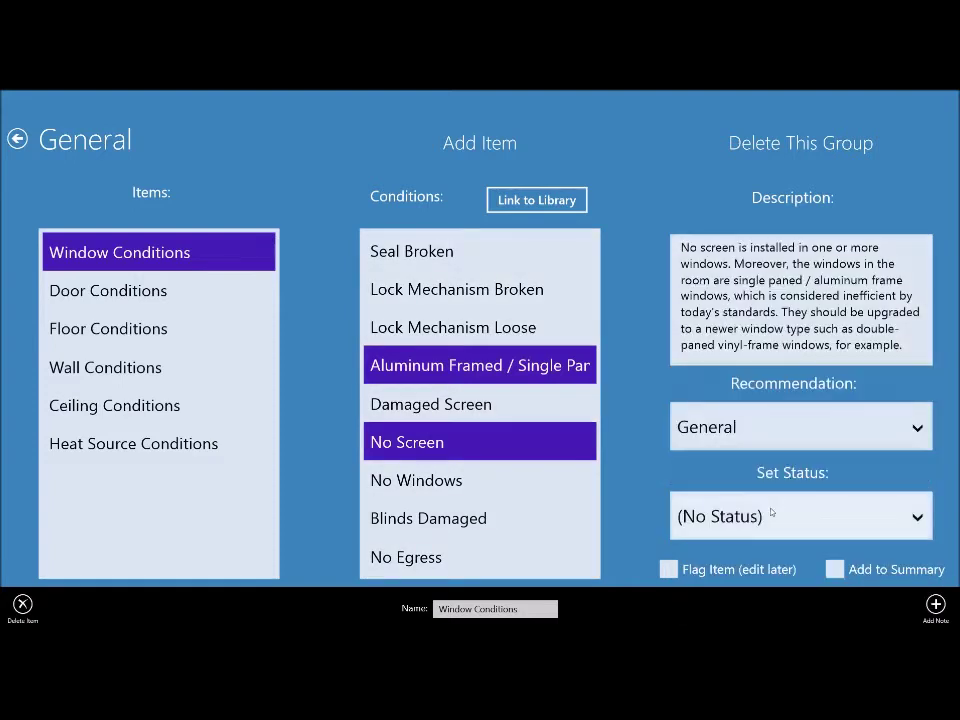
pyautogui.click(771, 517)
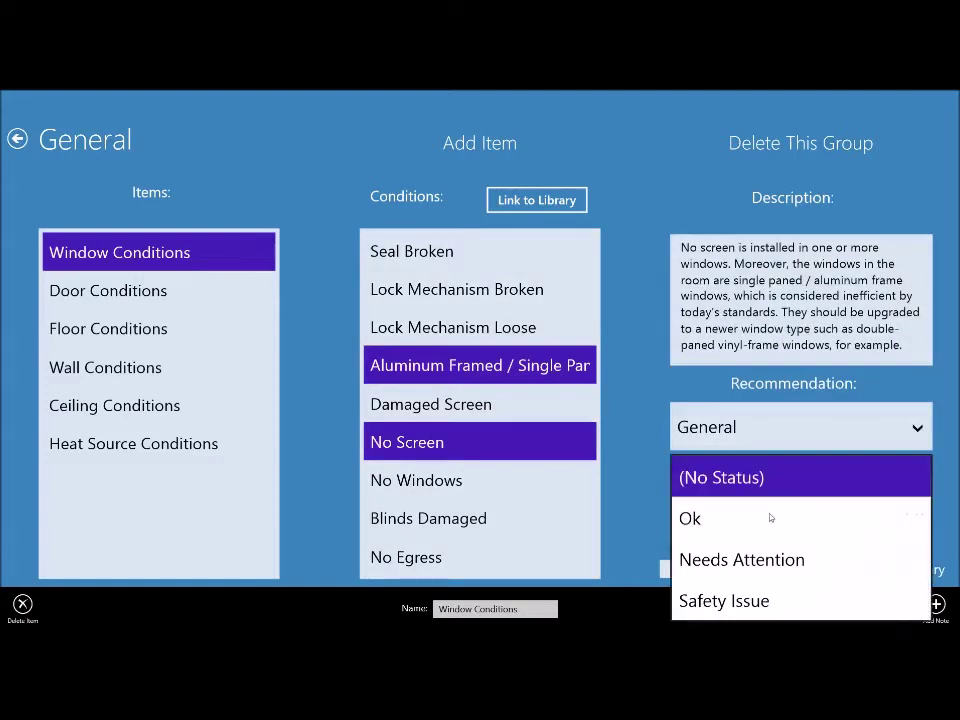
pyautogui.click(732, 562)
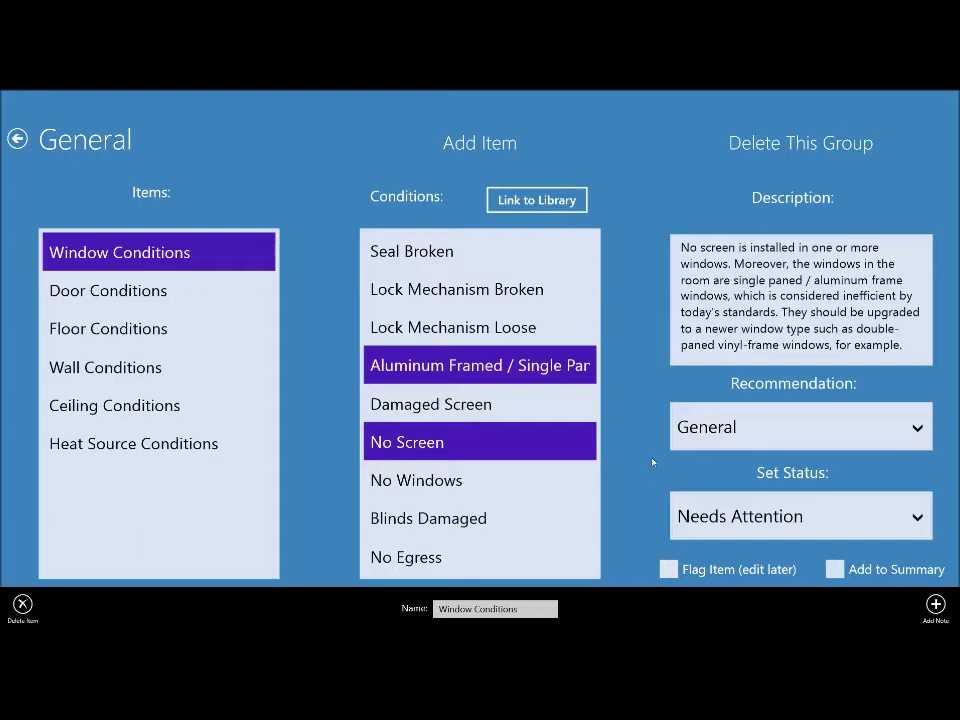
pyautogui.click(835, 570)
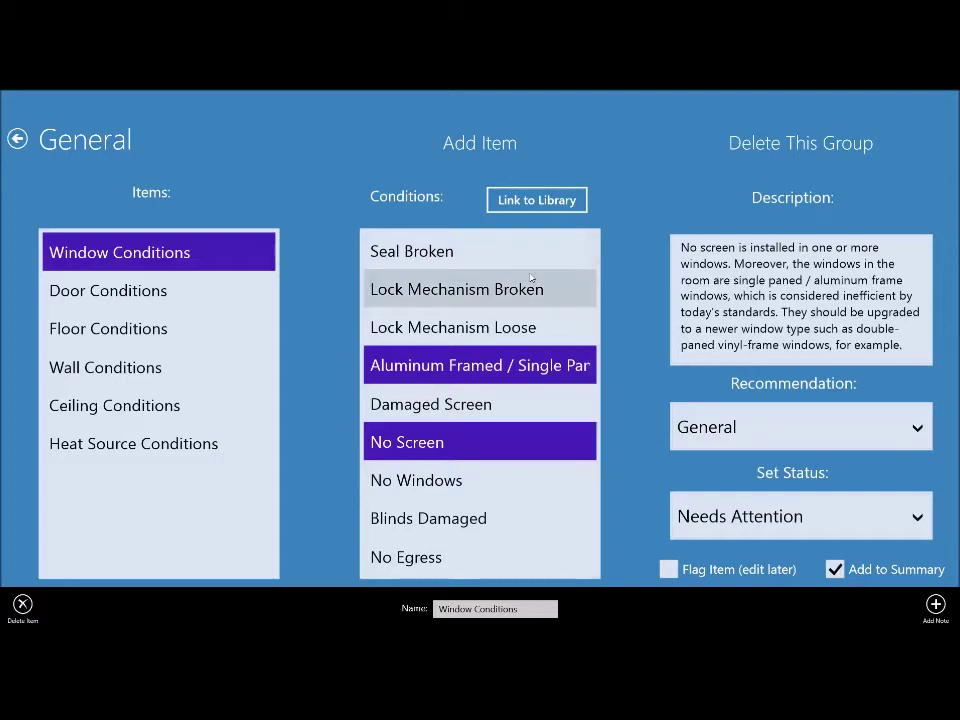
pyautogui.click(95, 291)
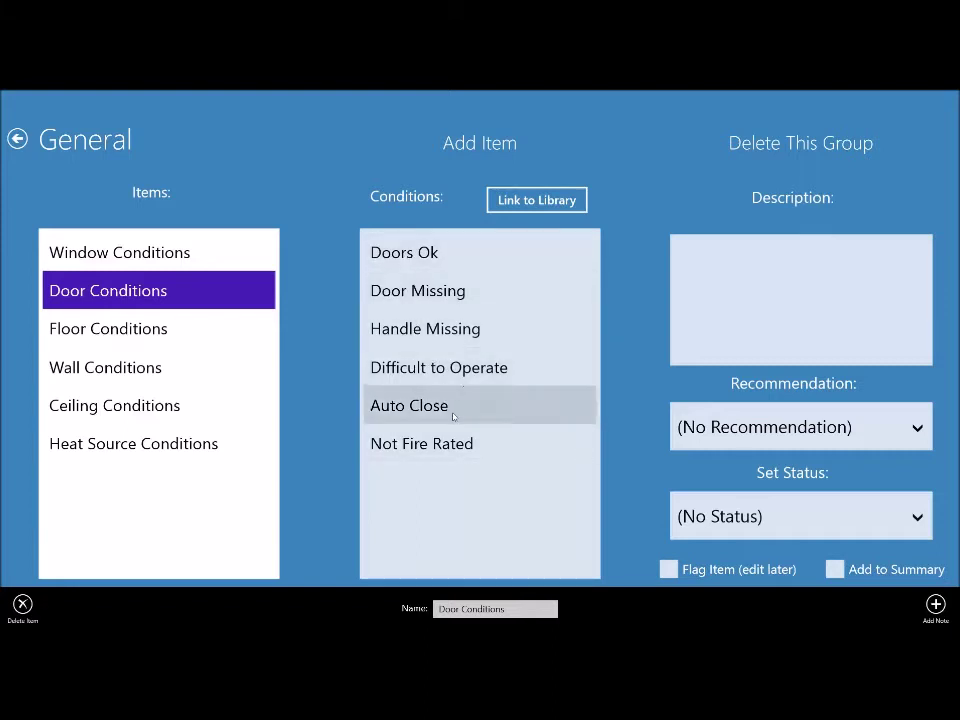
# Give Door Conditions the description 'missing hinge' and flag it for later editing.
pyautogui.click(725, 269)
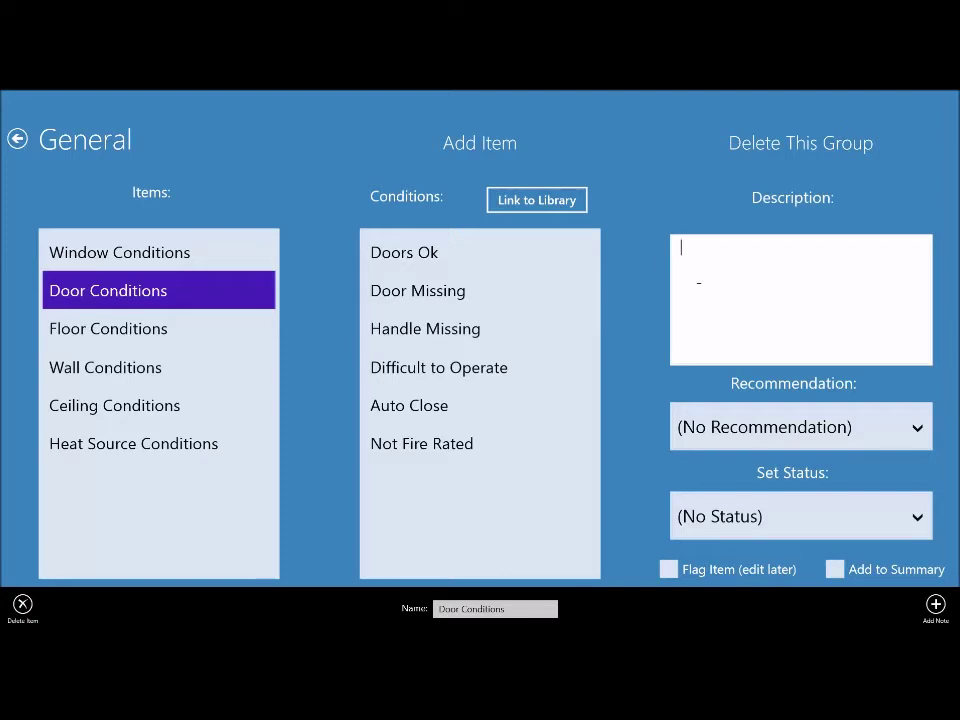
pyautogui.write('mi')
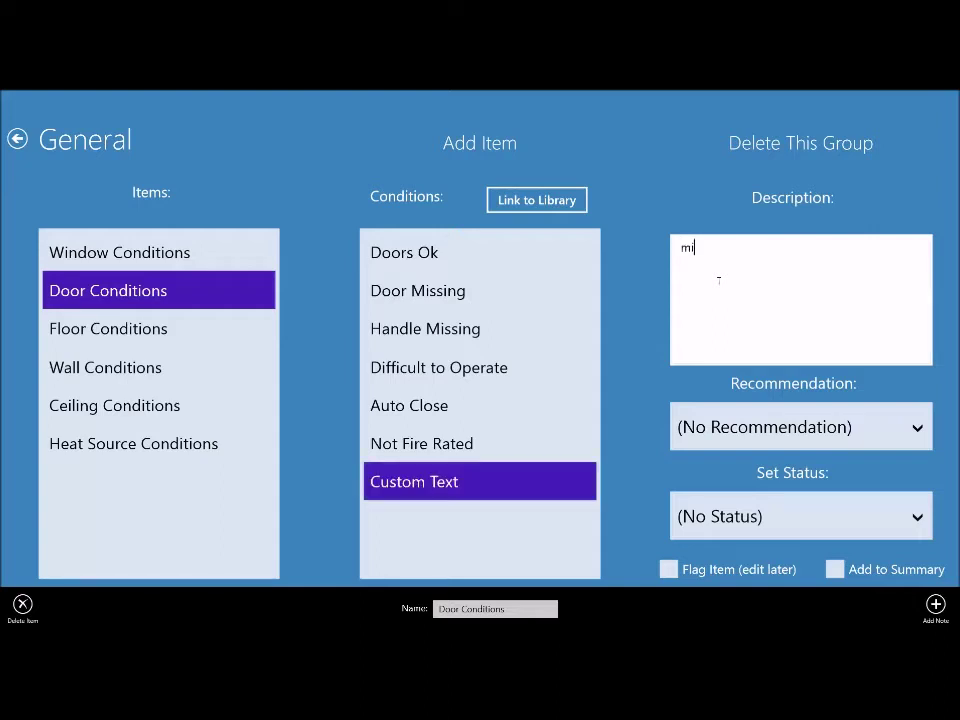
pyautogui.write('ssing hunge')
pyautogui.press('BackSpace')
pyautogui.press('BackSpace')
pyautogui.press('BackSpace')
pyautogui.press('BackSpace')
pyautogui.write('inge')
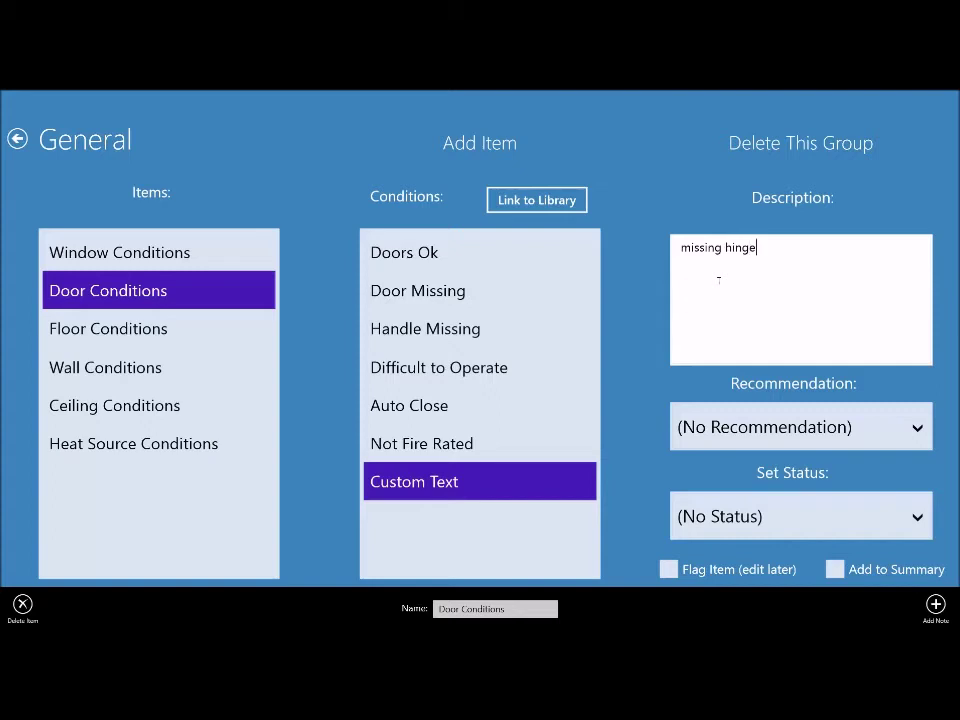
pyautogui.click(669, 575)
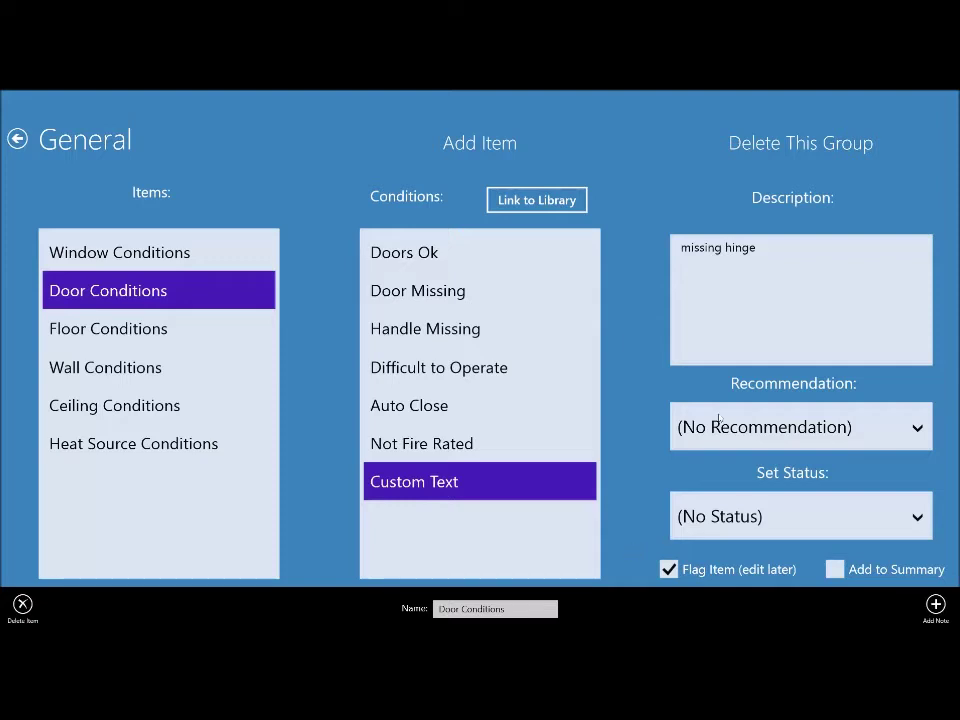
# Select then deselect the 'missing hinge' text and start a blank note.
pyautogui.click(704, 282)
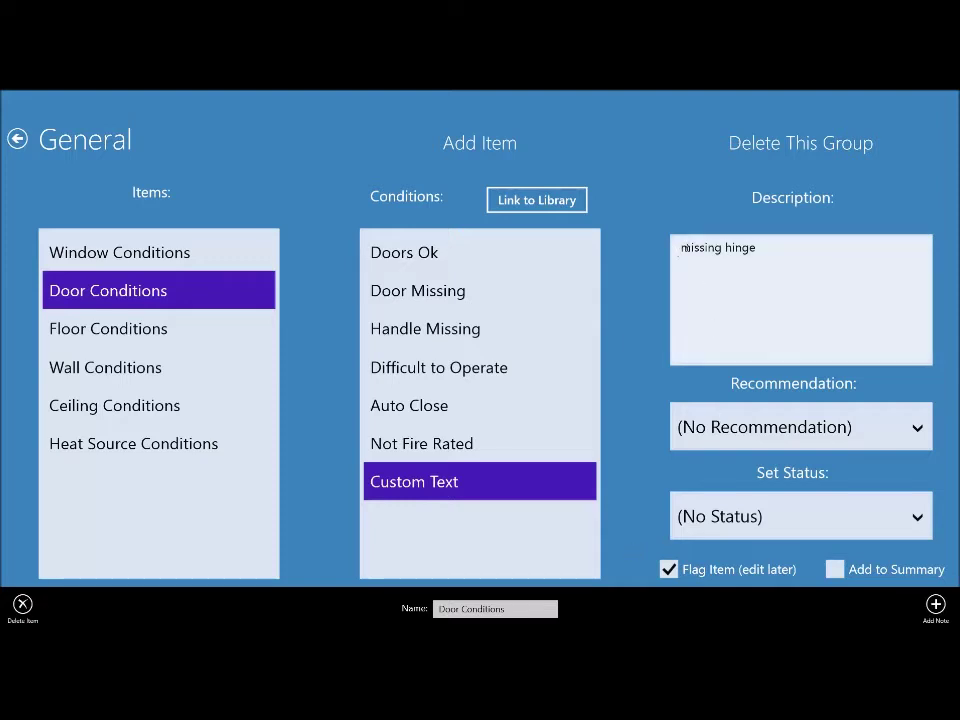
pyautogui.moveTo(764, 247); pyautogui.dragTo(671, 246)
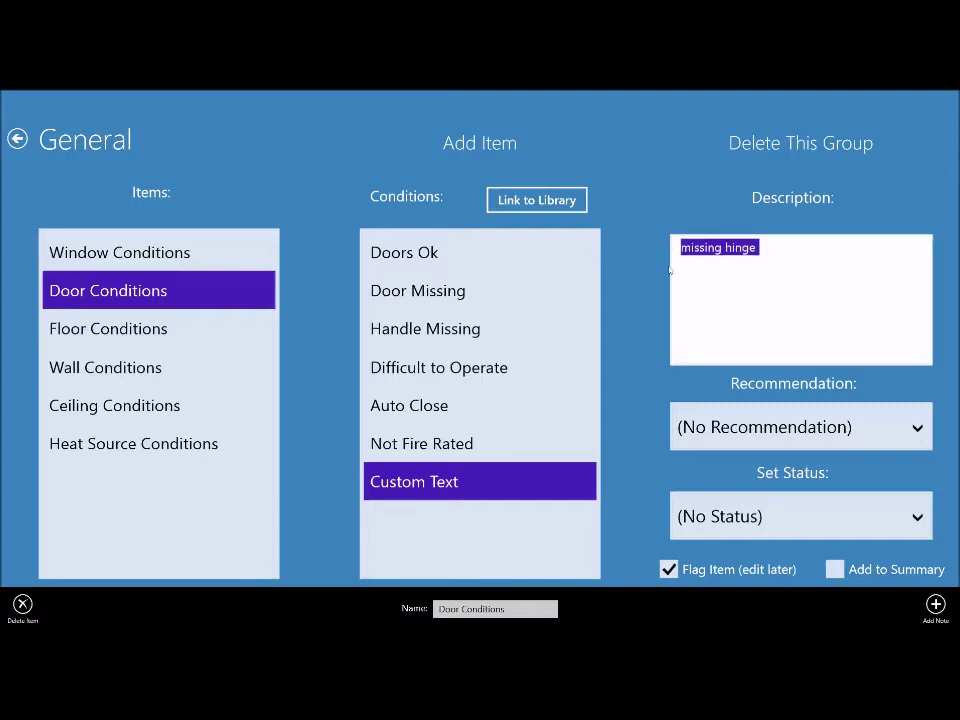
pyautogui.click(681, 289)
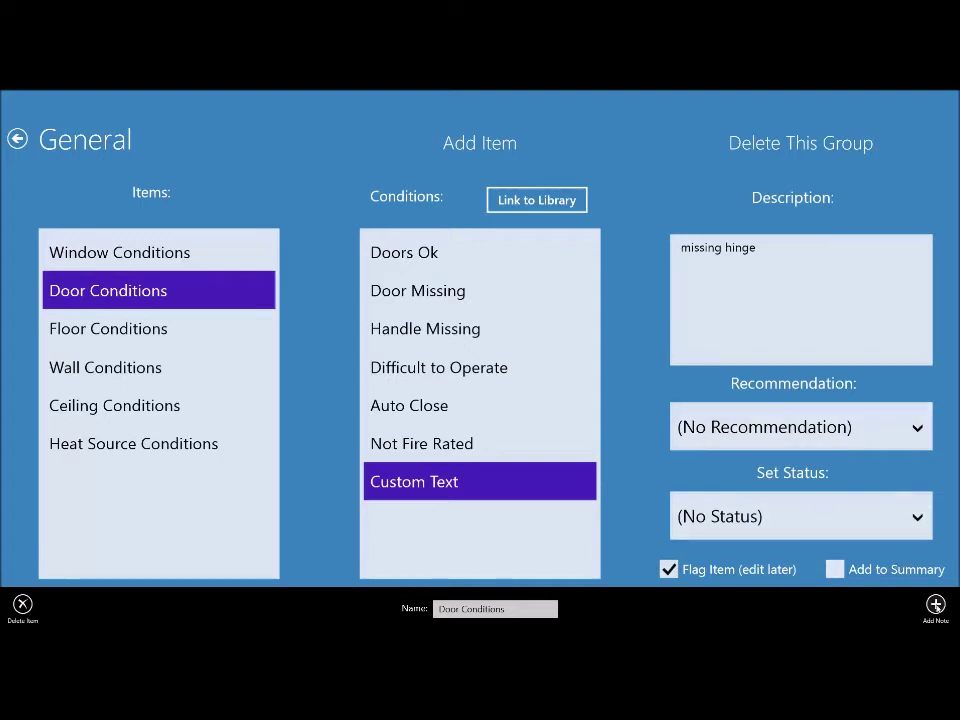
pyautogui.click(935, 605)
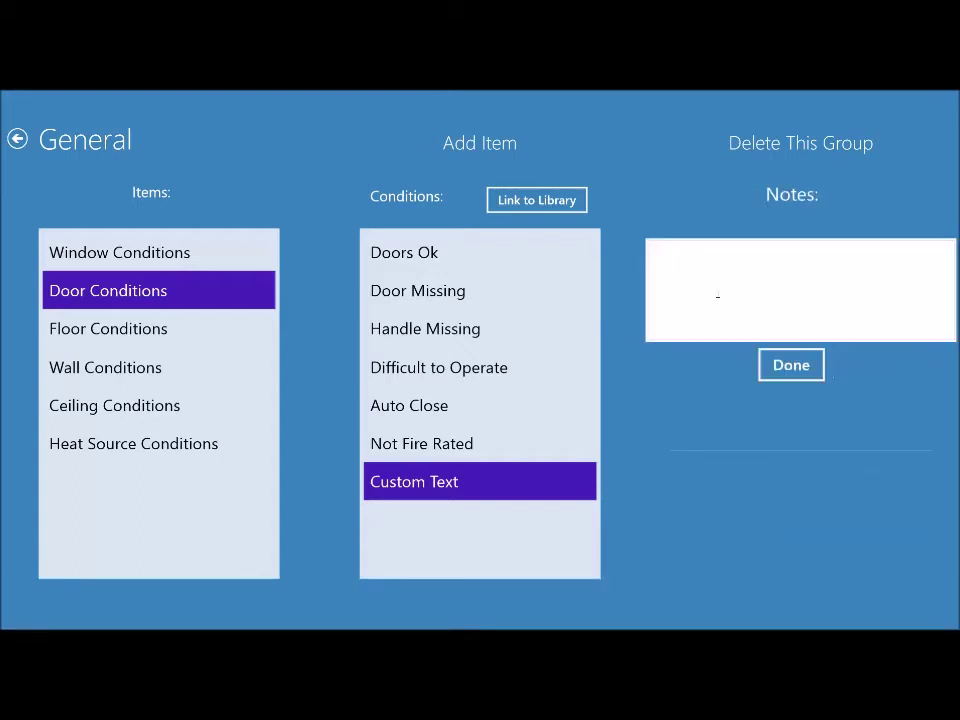
# Save the note 'add to comment library' on the Door Conditions item.
pyautogui.write('add to comment library')
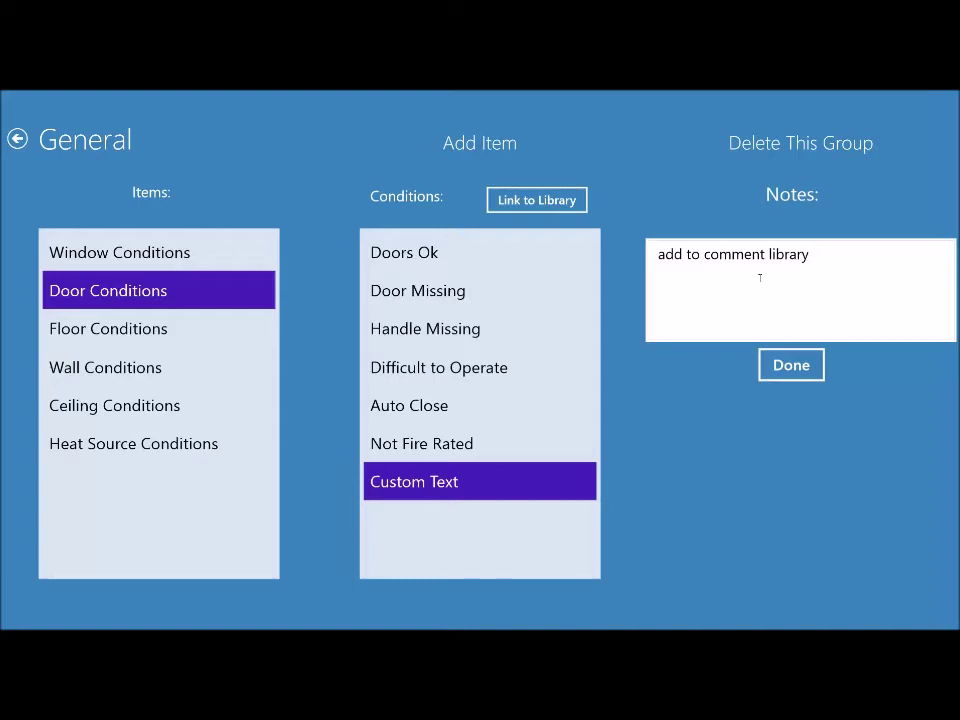
pyautogui.click(798, 368)
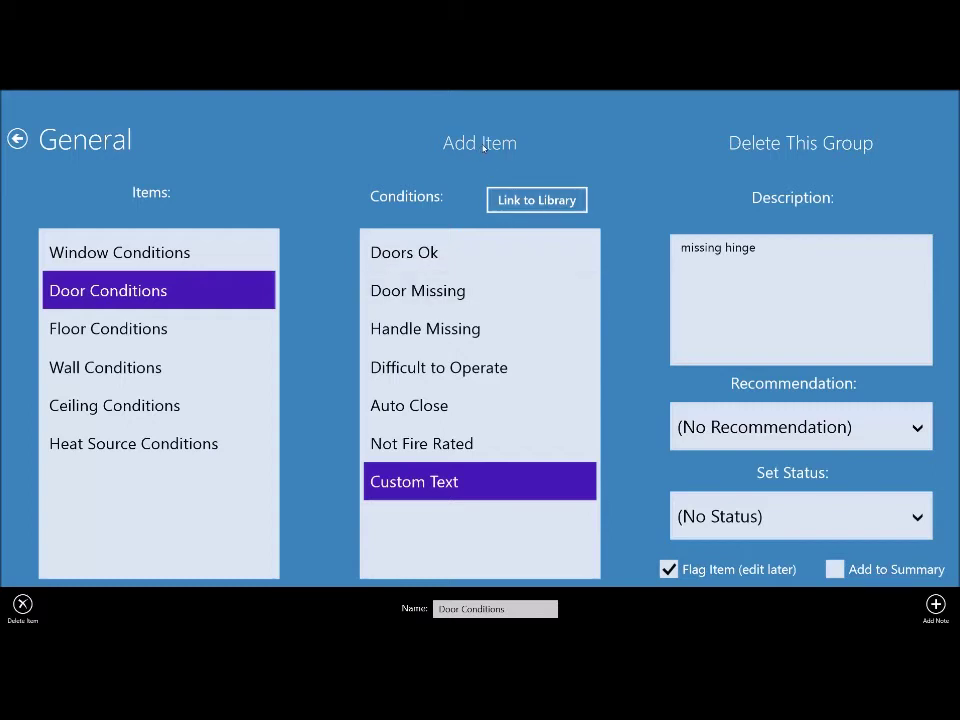
pyautogui.click(481, 146)
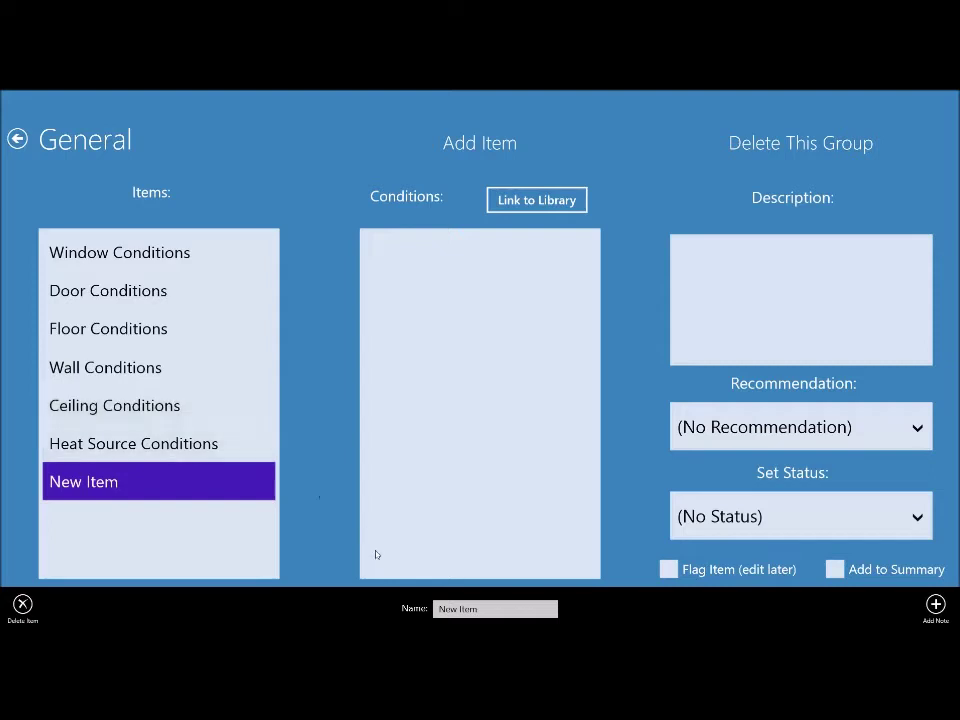
# Name the new General group item 'Cabinets'.
pyautogui.click(514, 608)
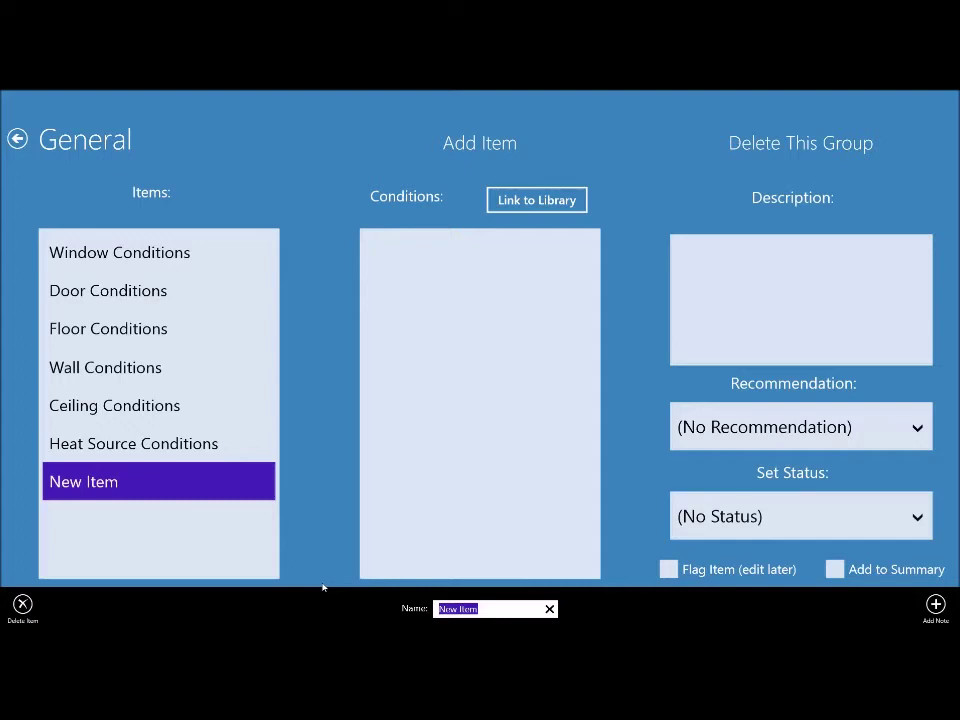
pyautogui.write('Cabinets')
pyautogui.click(204, 492)
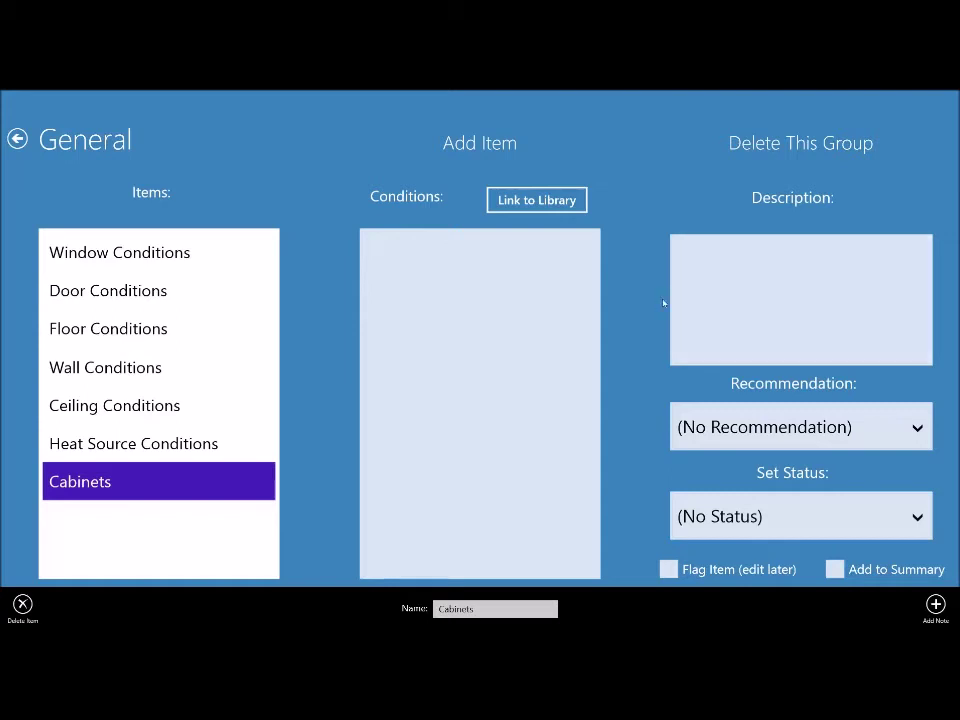
# Start a library link for Cabinets and choose Bath as the library room.
pyautogui.click(535, 201)
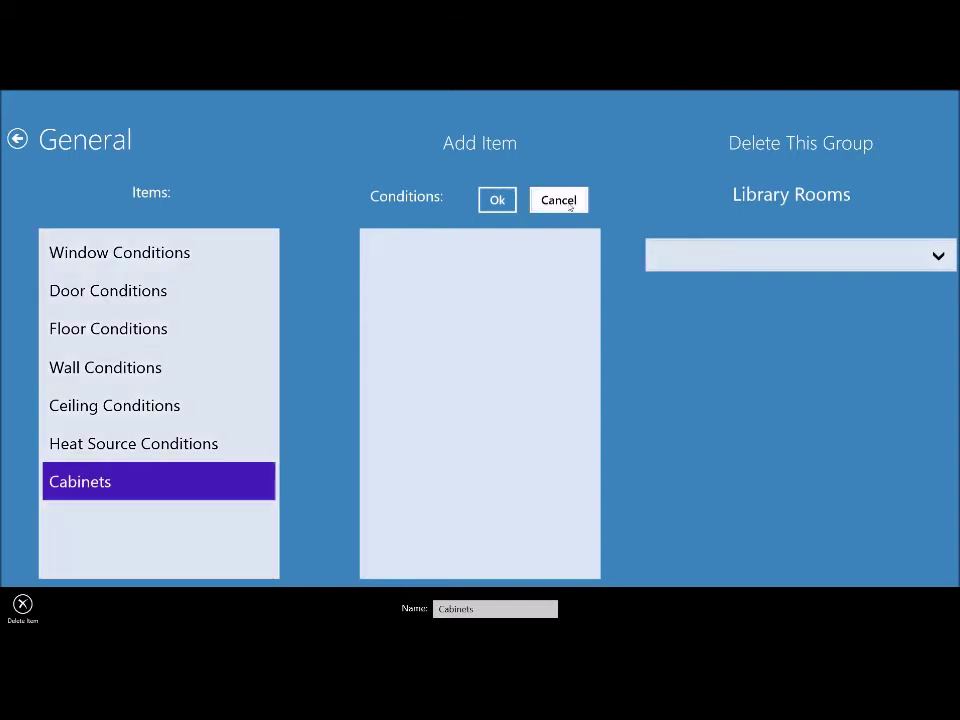
pyautogui.click(558, 200)
pyautogui.click(538, 200)
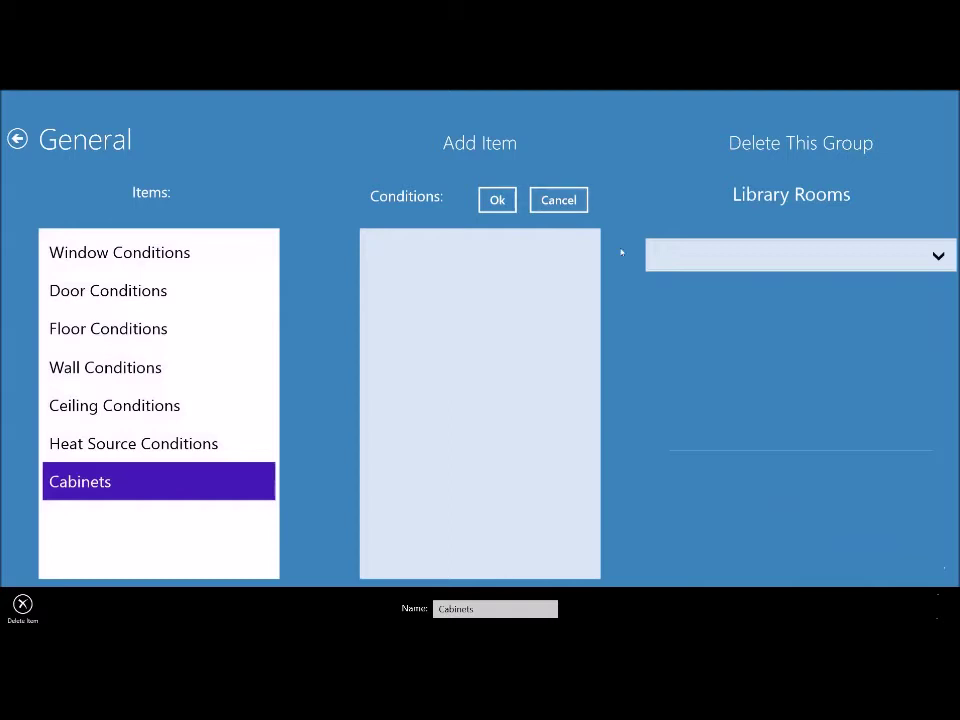
pyautogui.click(765, 261)
pyautogui.scroll(-1, 755, 407)
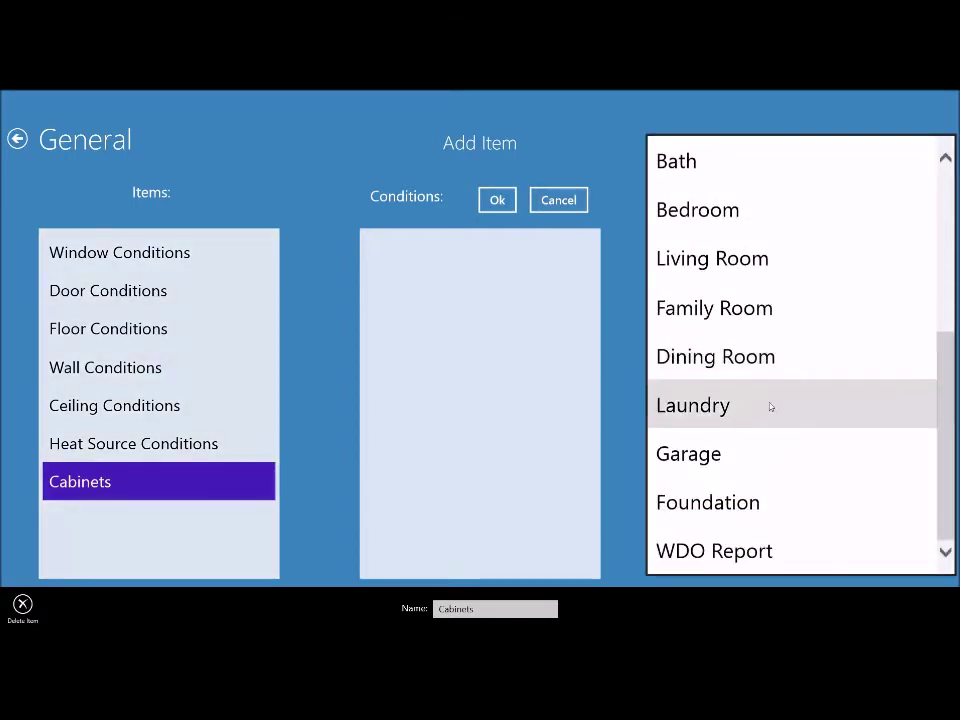
pyautogui.scroll(3, 757, 407)
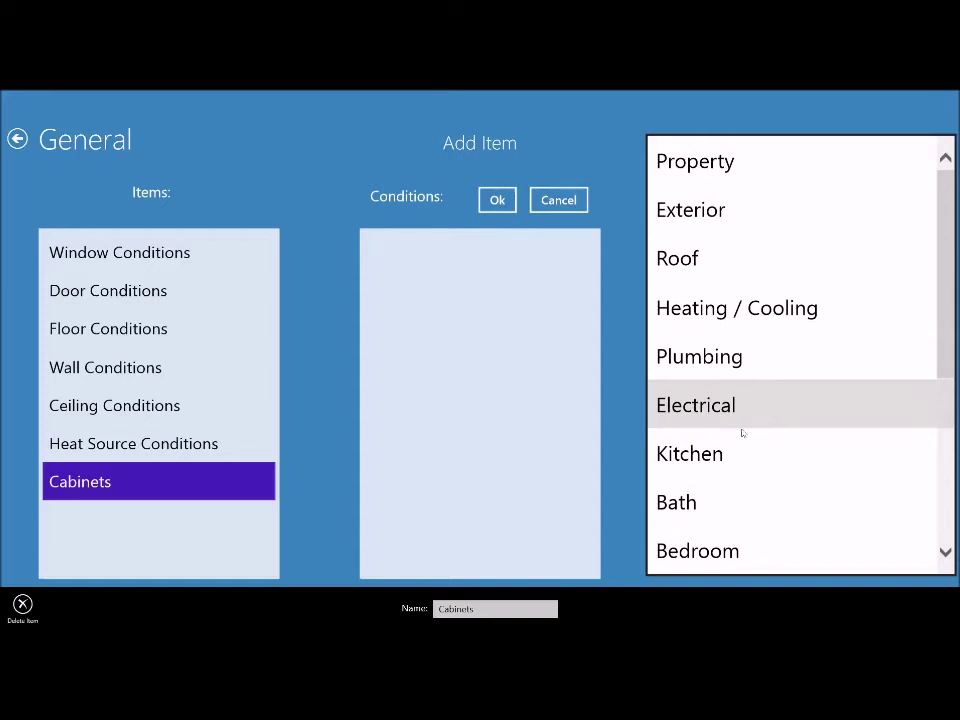
pyautogui.scroll(-3, 700, 480)
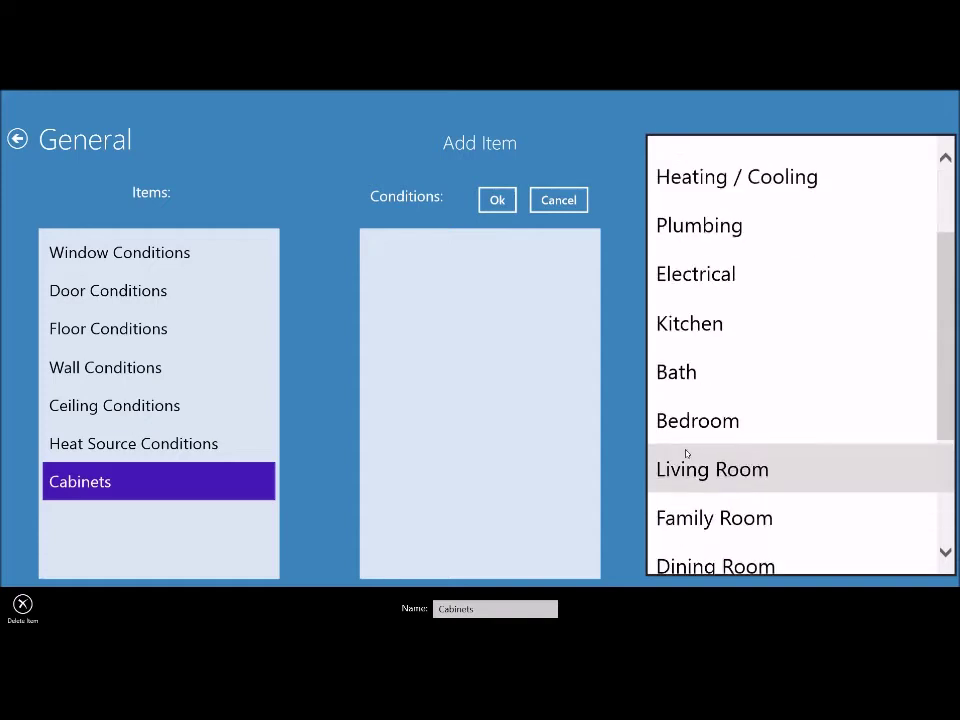
pyautogui.click(690, 374)
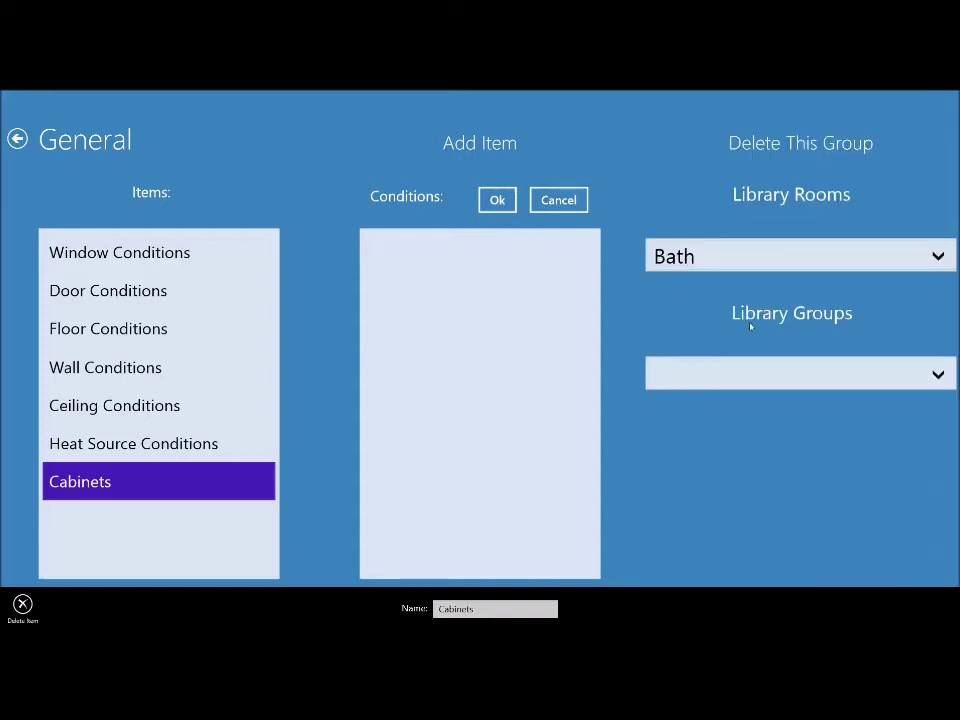
# Pick the Counters group and Cabinet Conditions item, loading them into Cabinets.
pyautogui.click(762, 368)
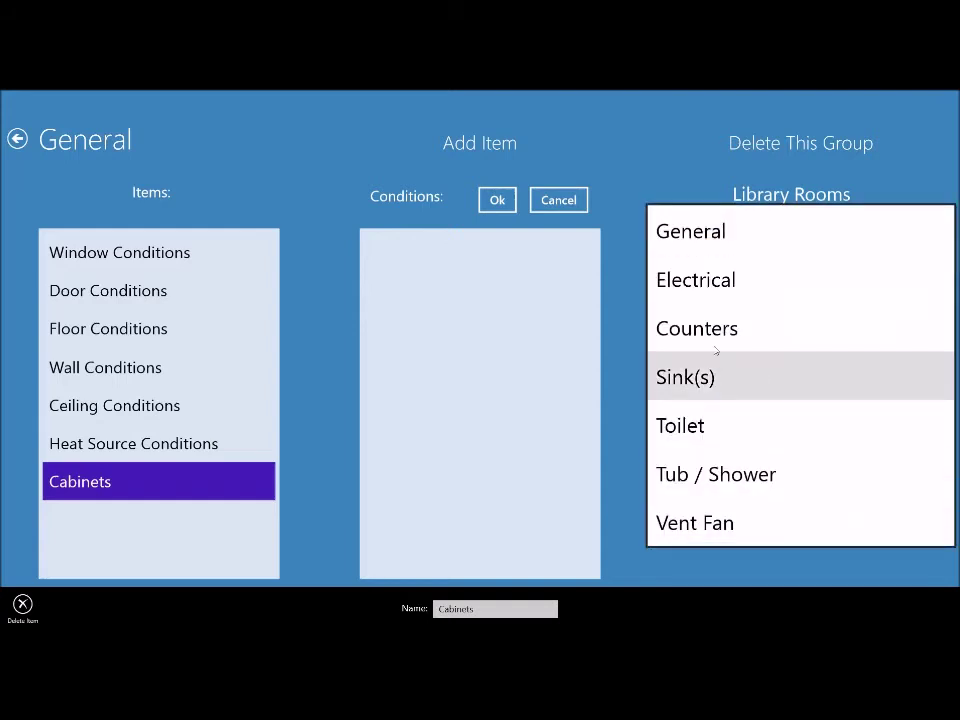
pyautogui.click(712, 335)
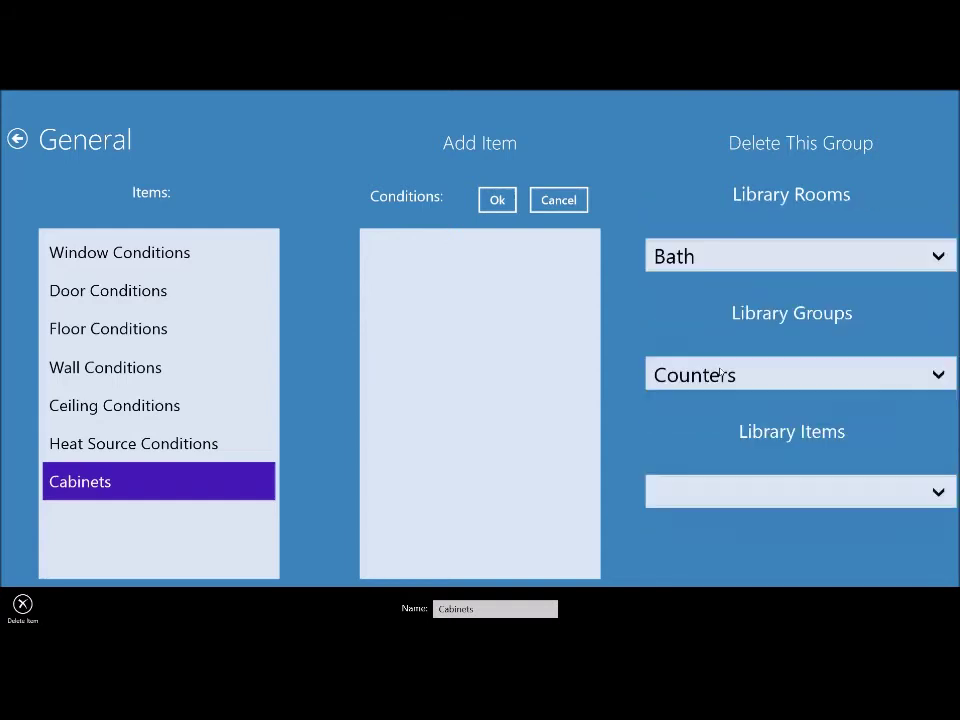
pyautogui.click(752, 500)
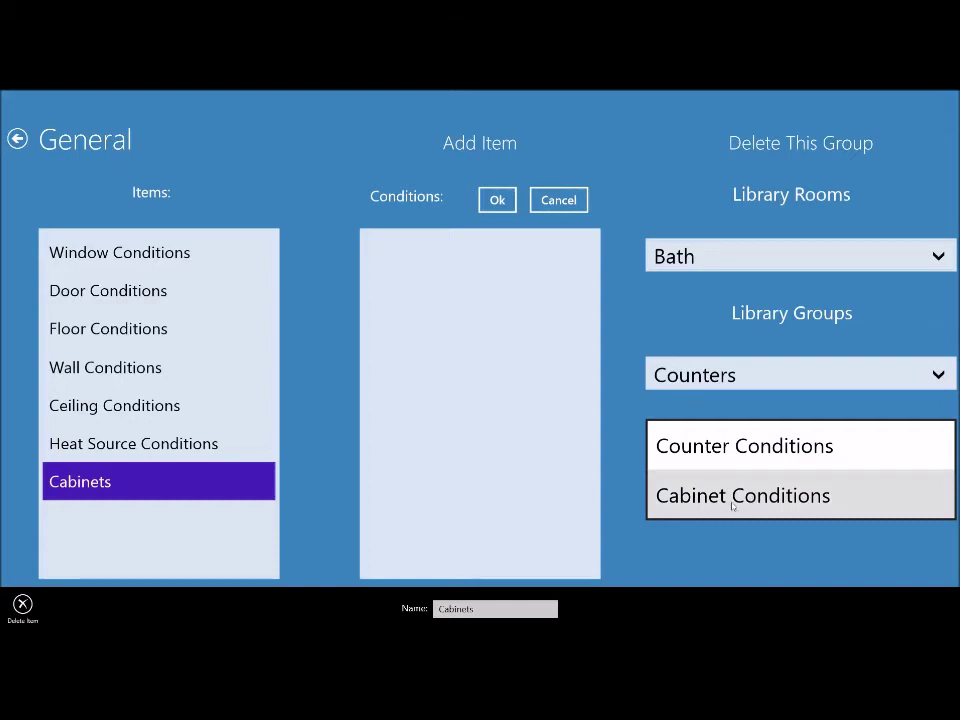
pyautogui.click(731, 496)
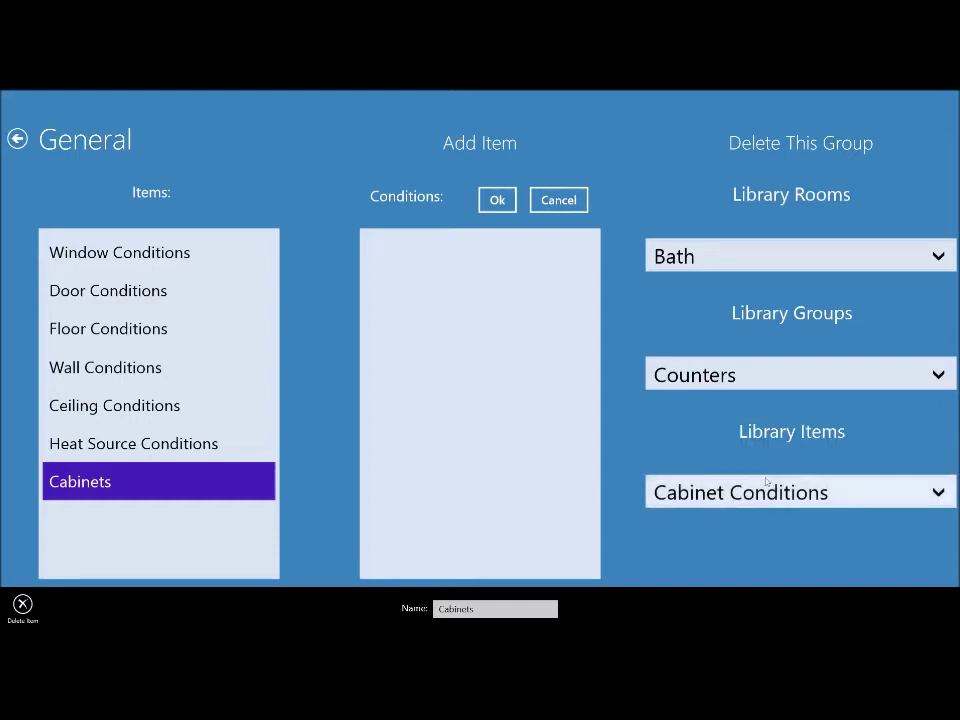
pyautogui.click(497, 205)
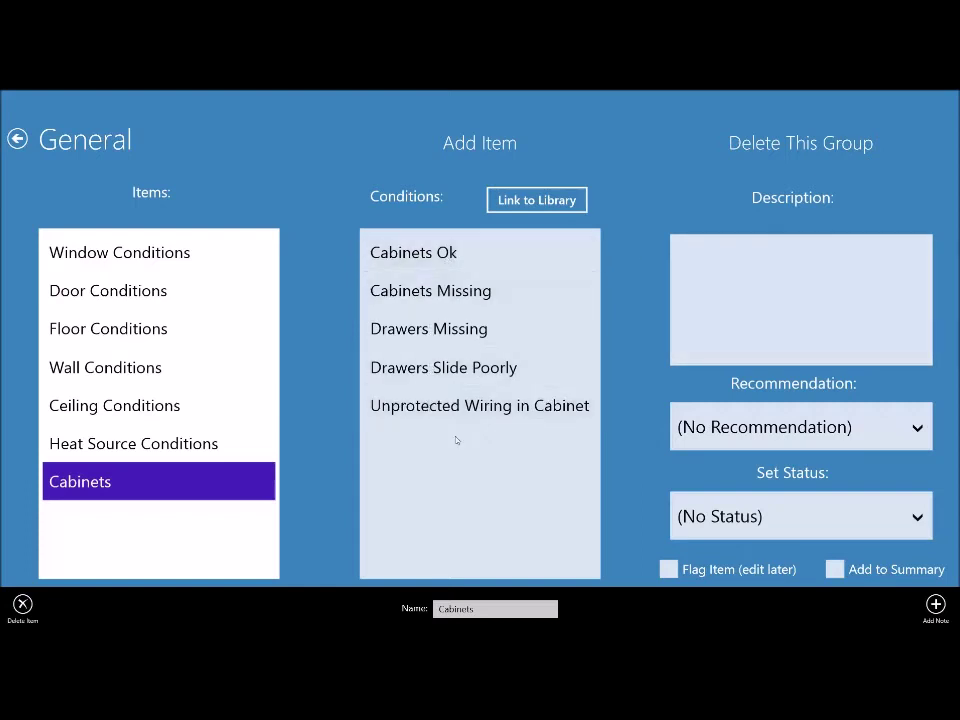
# Record Drawers Slide Poorly for Cabinets with Needs Attention status and General recommendation.
pyautogui.click(491, 378)
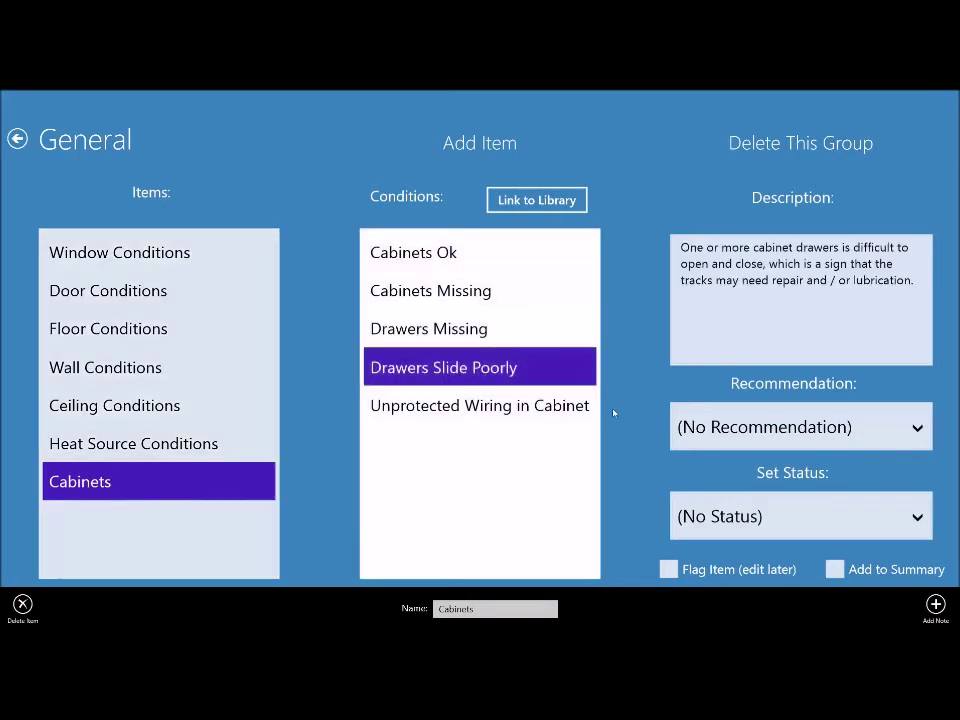
pyautogui.click(714, 516)
pyautogui.click(730, 560)
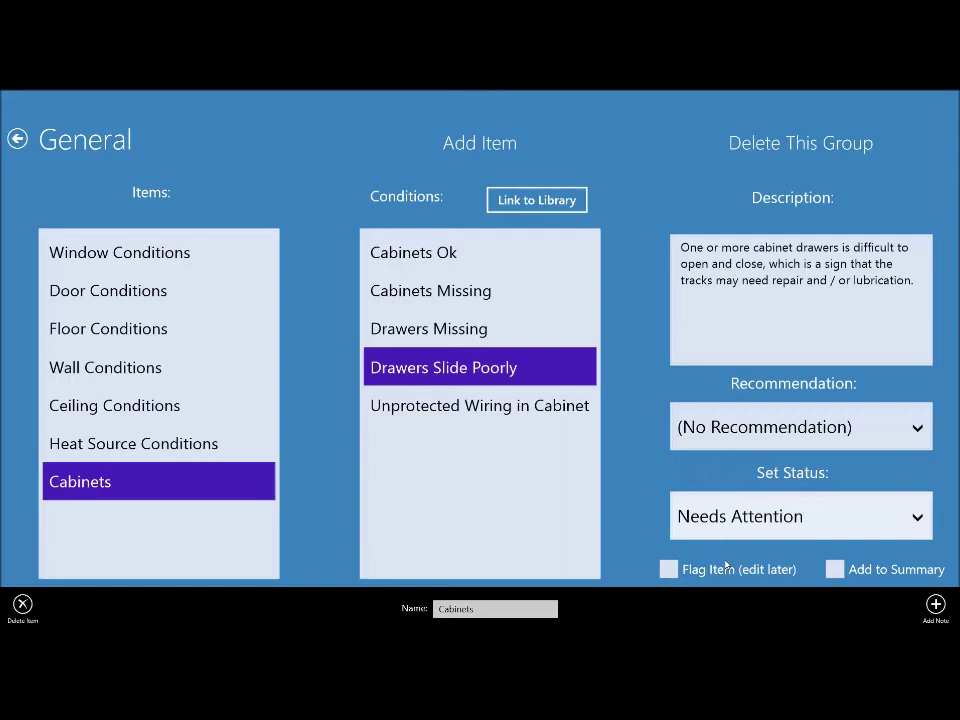
pyautogui.click(733, 437)
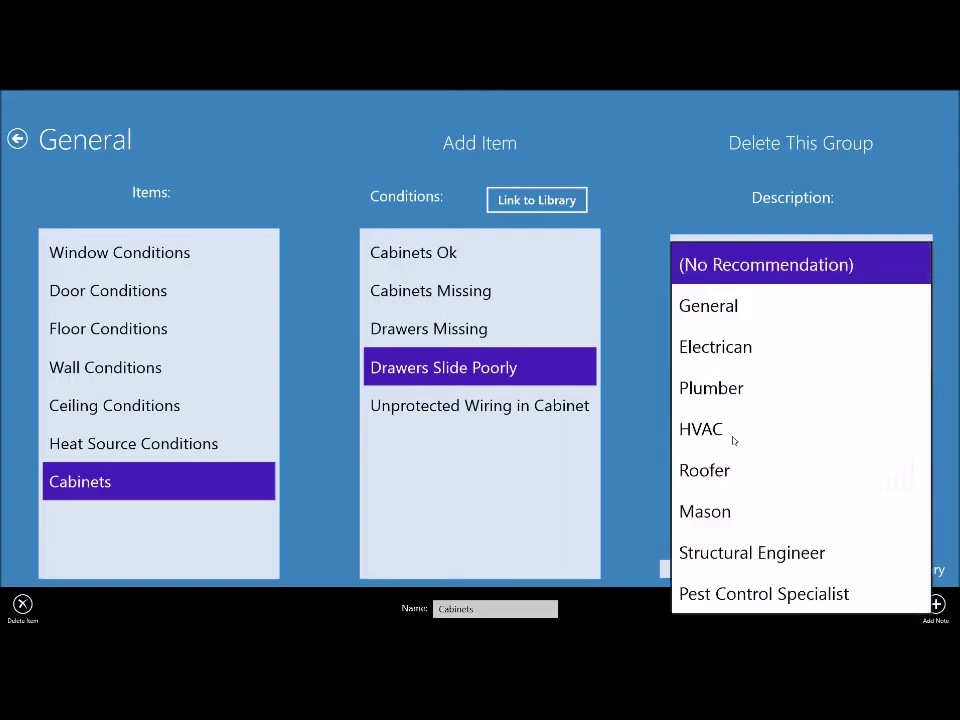
pyautogui.click(712, 315)
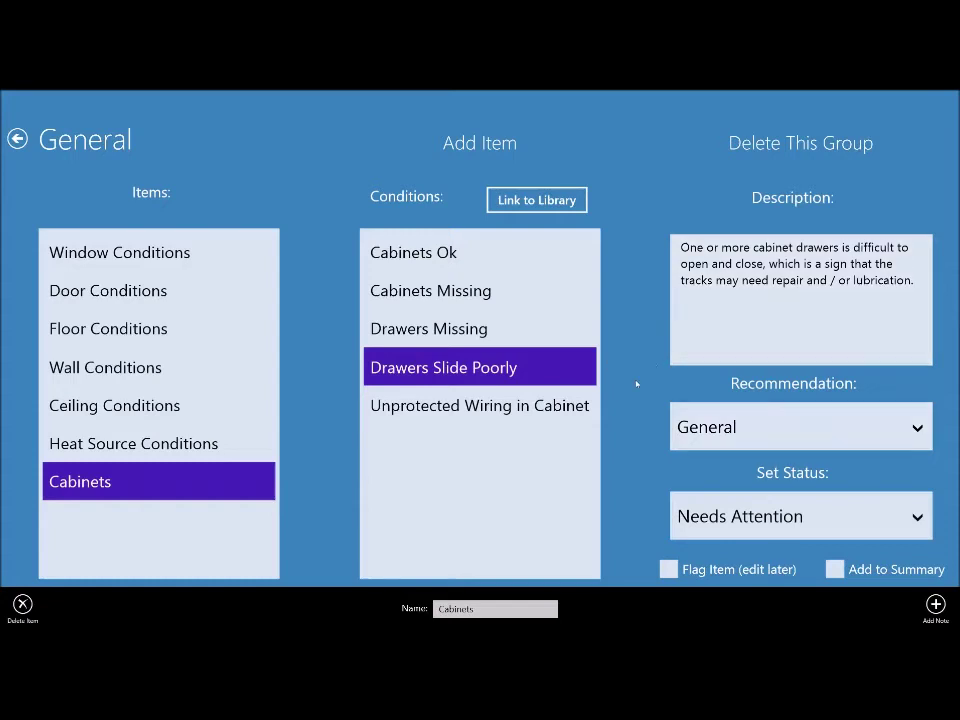
pyautogui.click(92, 488)
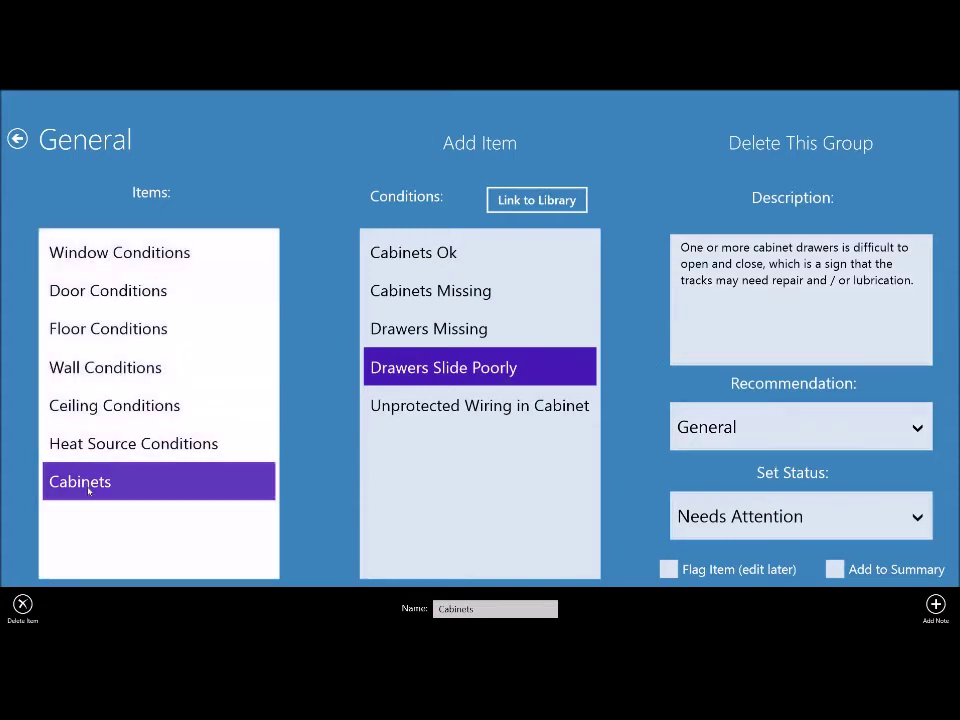
# Delete the Cabinets item and confirm the removal.
pyautogui.click(24, 604)
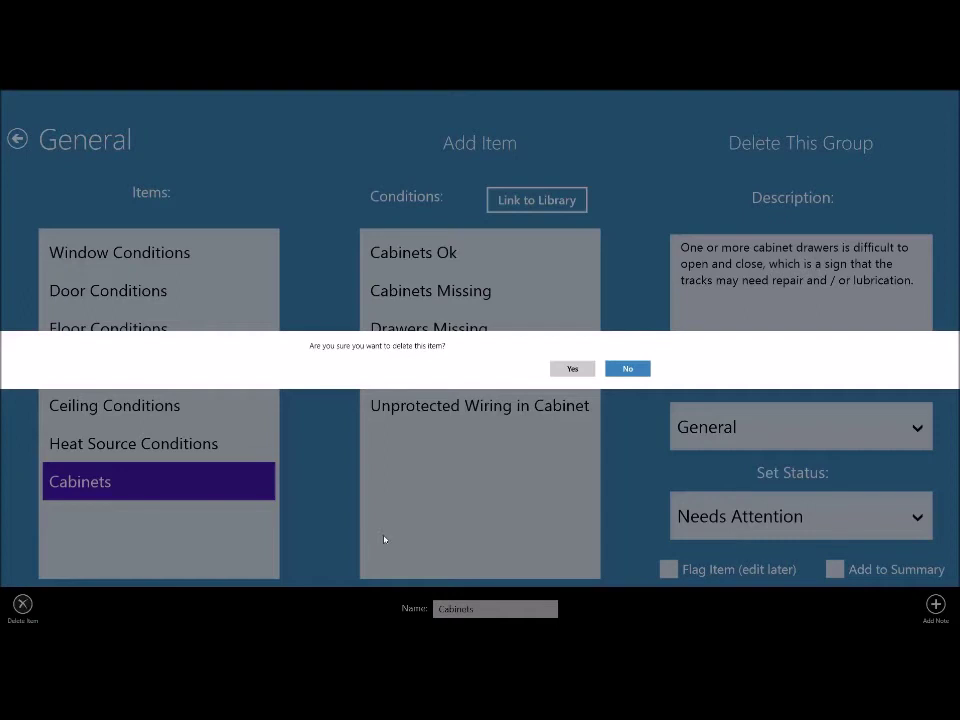
pyautogui.click(572, 368)
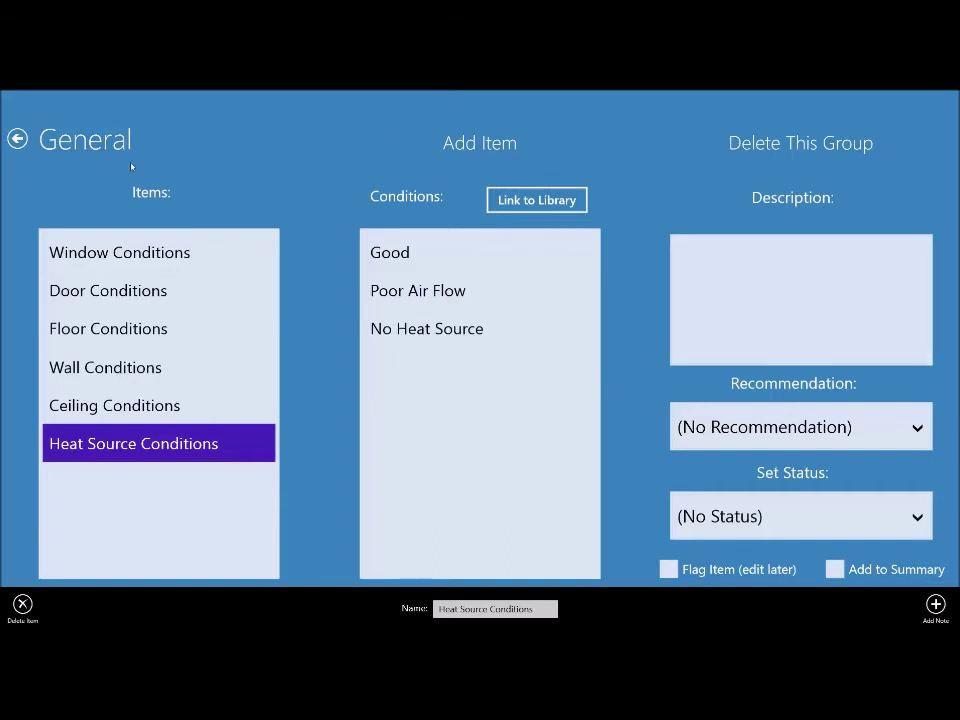
pyautogui.click(787, 146)
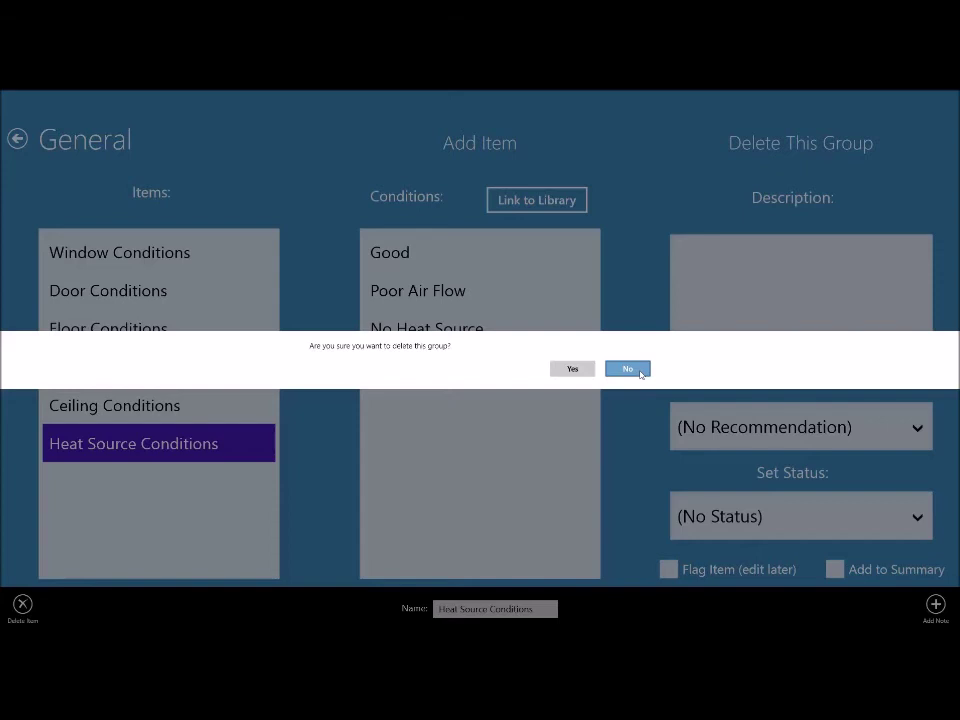
pyautogui.click(640, 372)
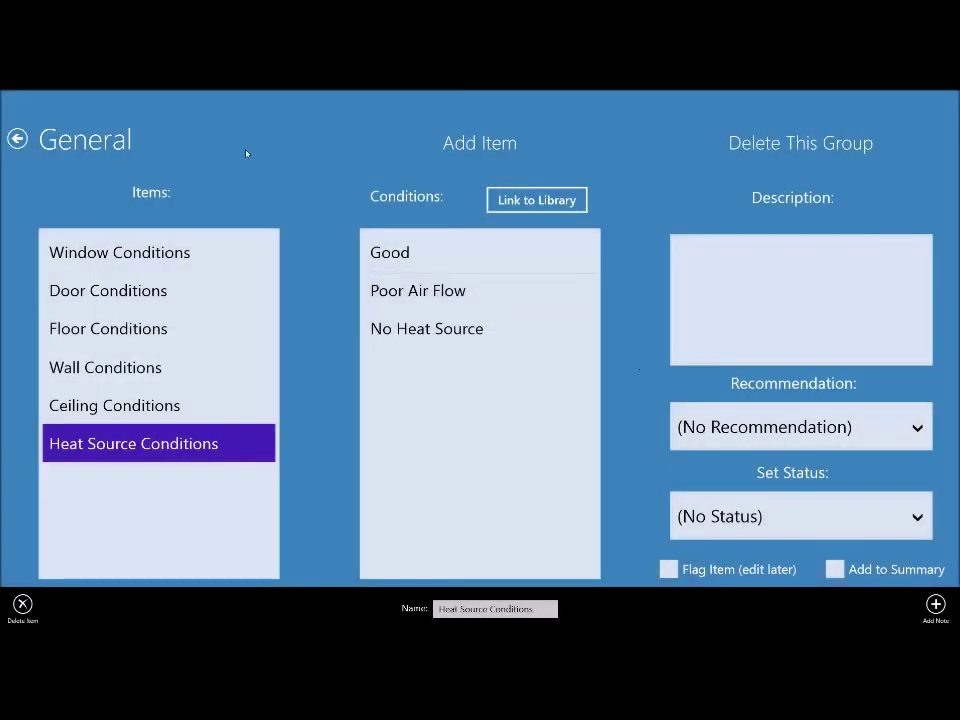
pyautogui.click(93, 143)
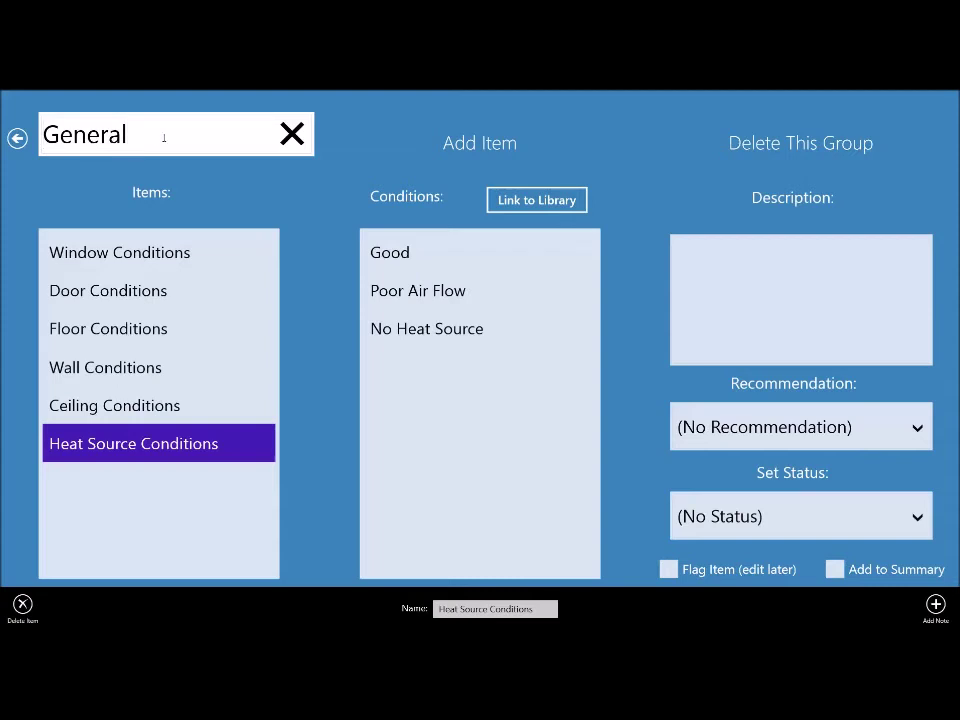
pyautogui.press('BackSpace')
pyautogui.press('BackSpace')
pyautogui.write('al')
pyautogui.click(81, 180)
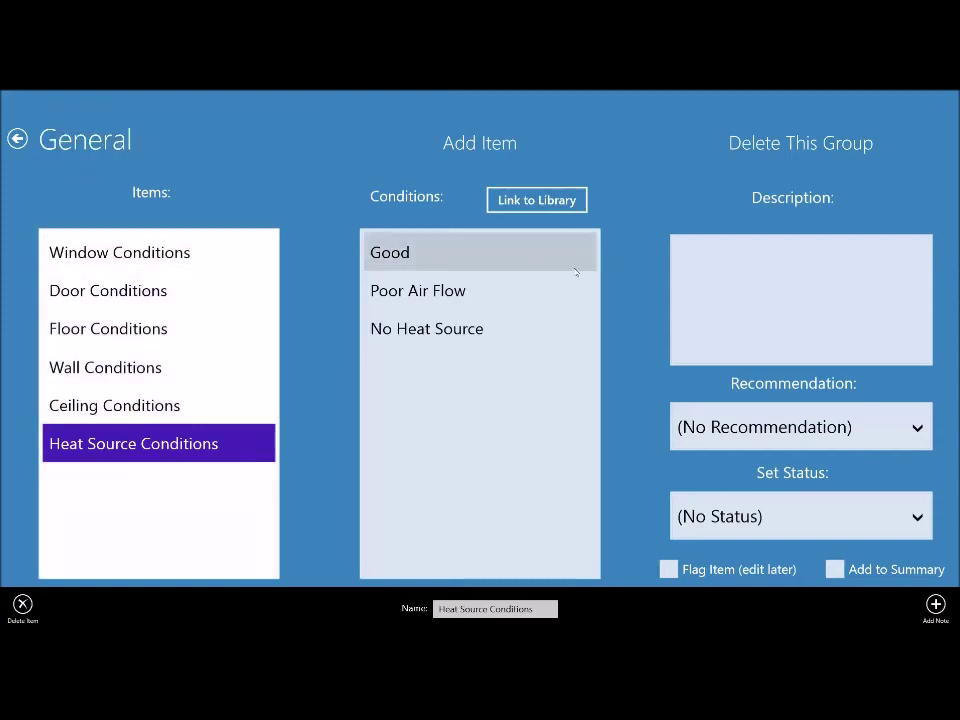
# Delete the General group from the Kitchen and confirm with Yes.
pyautogui.click(774, 148)
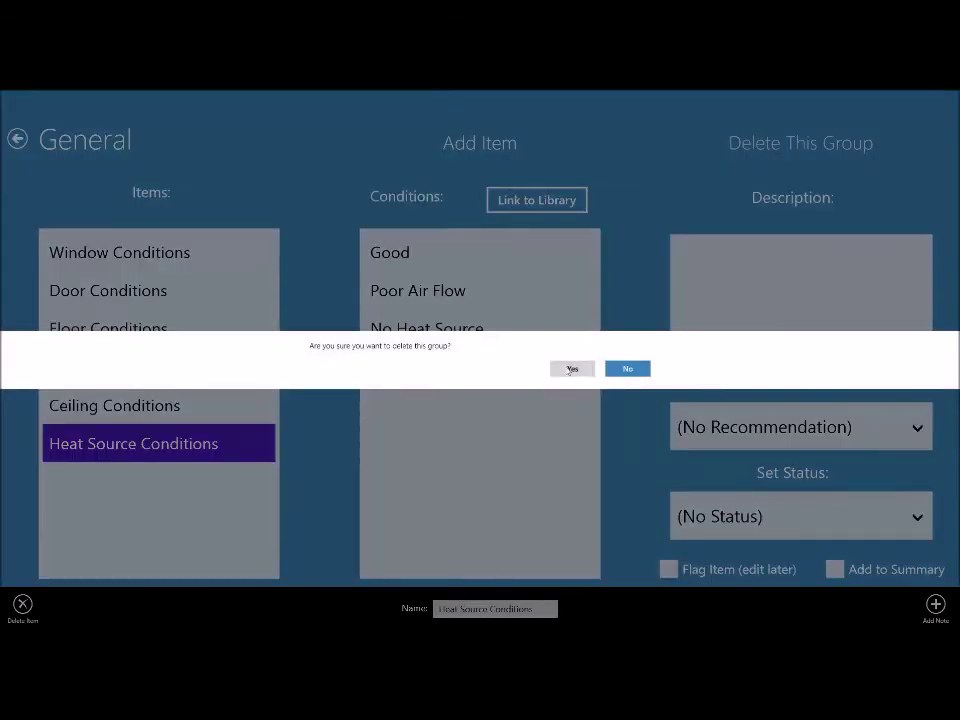
pyautogui.click(572, 368)
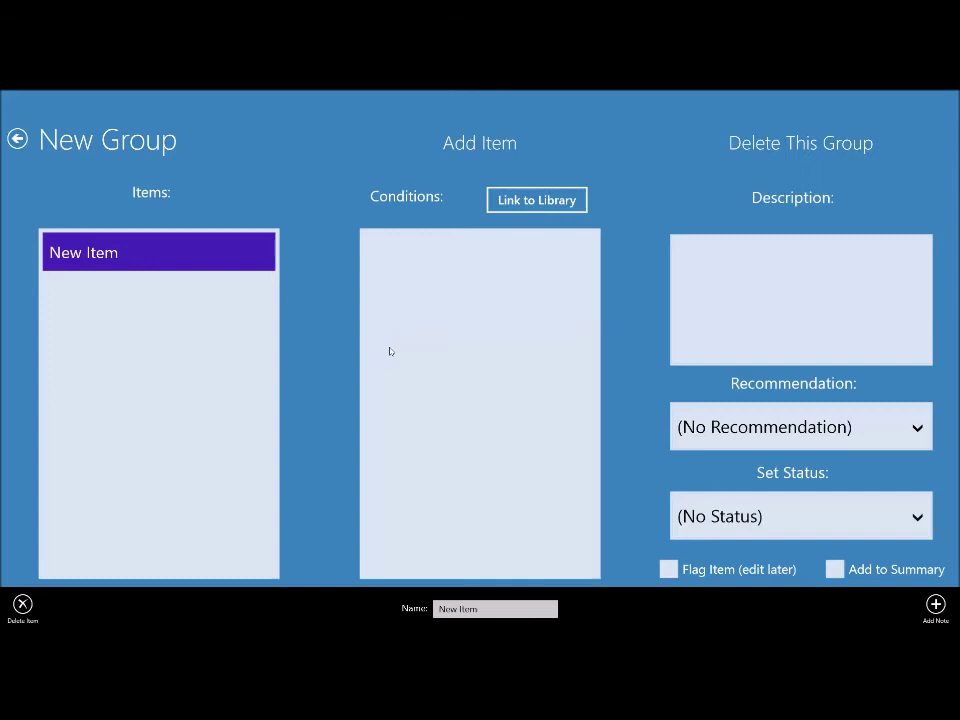
# Return to the Kitchen's group list and confirm deleting the Kitchen room.
pyautogui.click(18, 140)
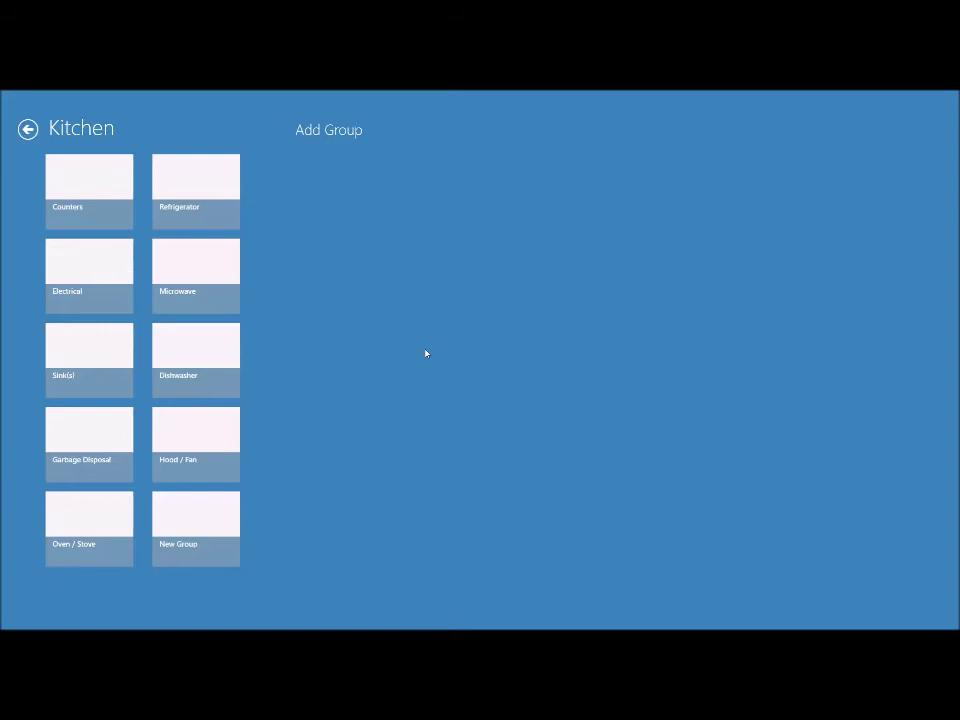
pyautogui.rightClick(421, 482)
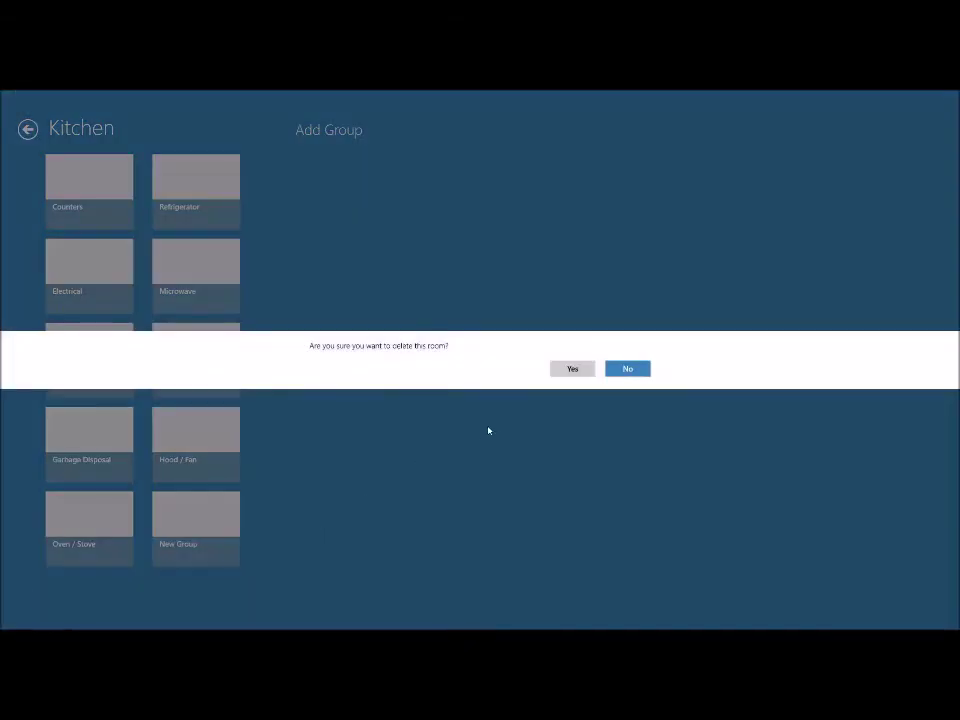
pyautogui.click(572, 370)
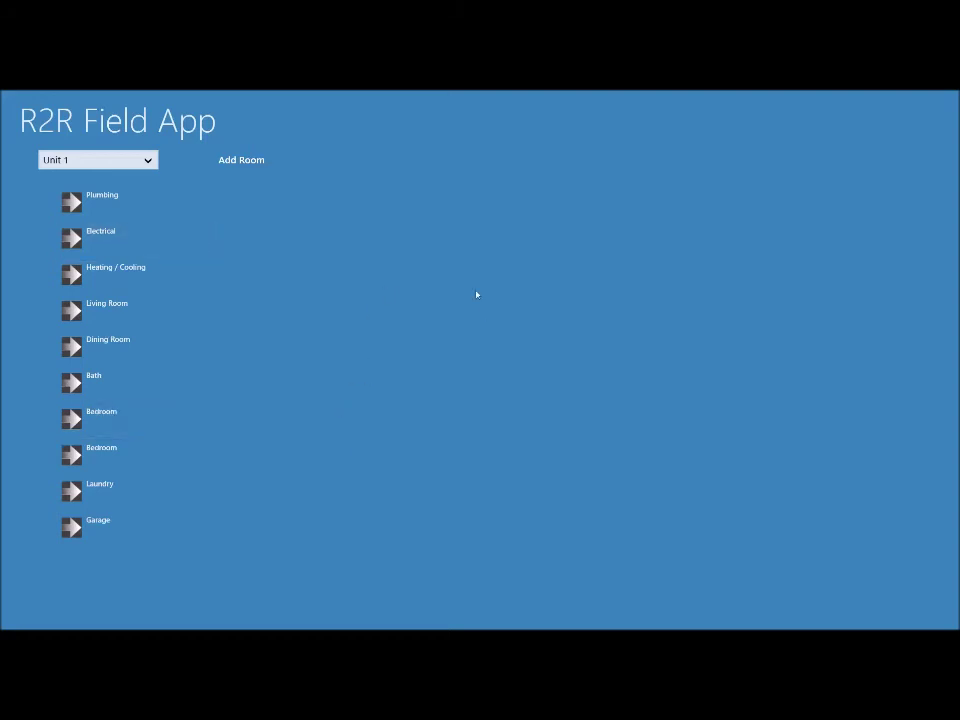
# Bring up the app bar with the save and navigation commands.
pyautogui.rightClick(418, 381)
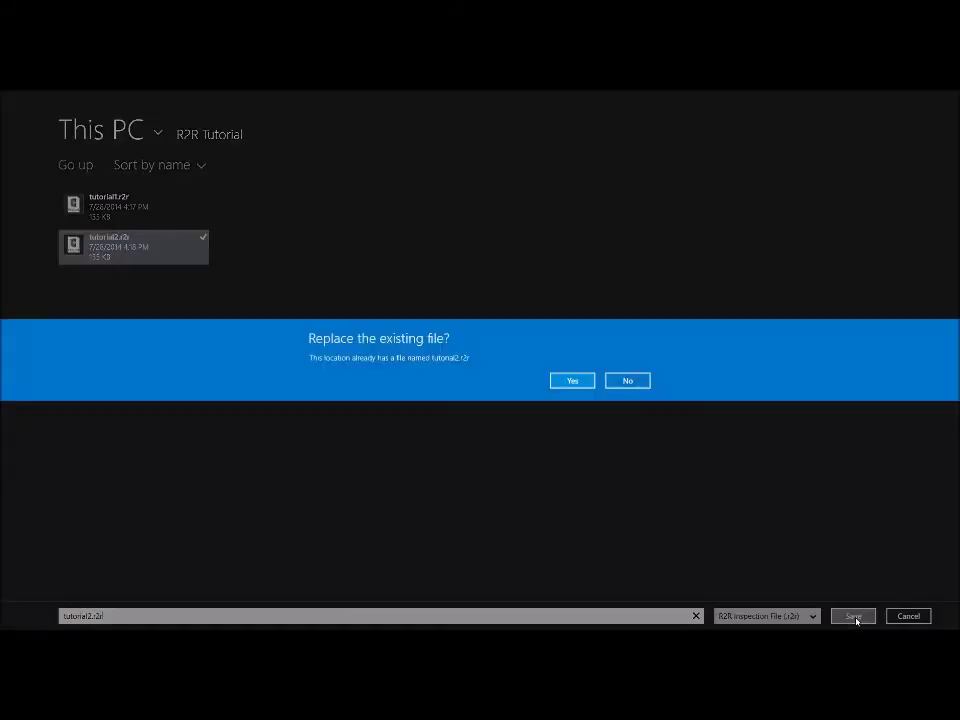
# Confirm replacing the existing tutorial2.r2r file in the R2R Tutorial folder.
pyautogui.click(572, 384)
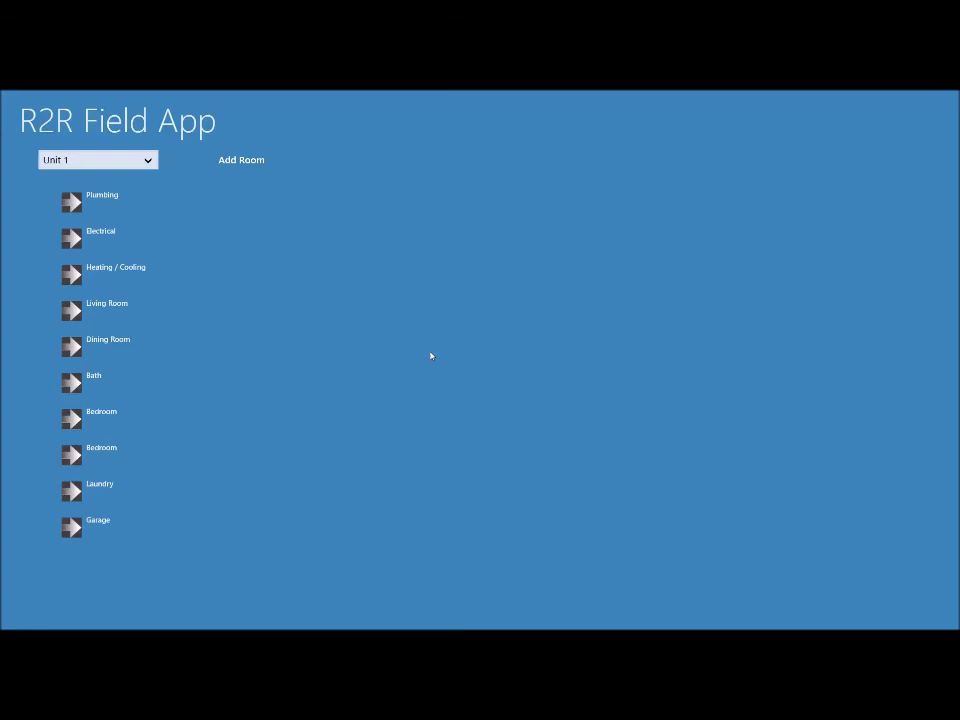
pyautogui.rightClick(431, 356)
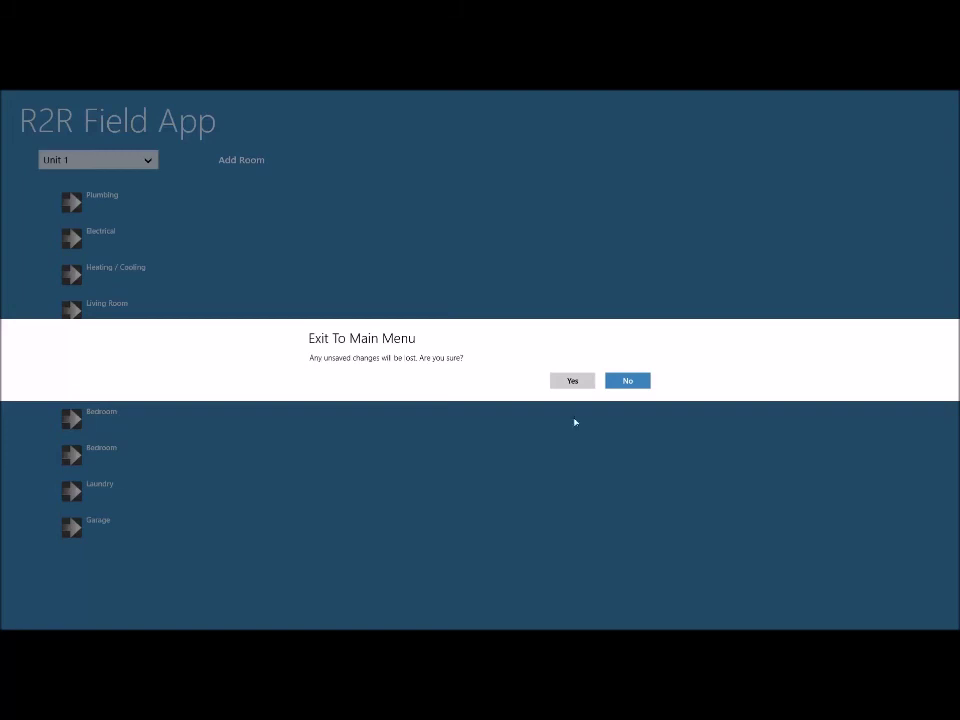
pyautogui.click(644, 383)
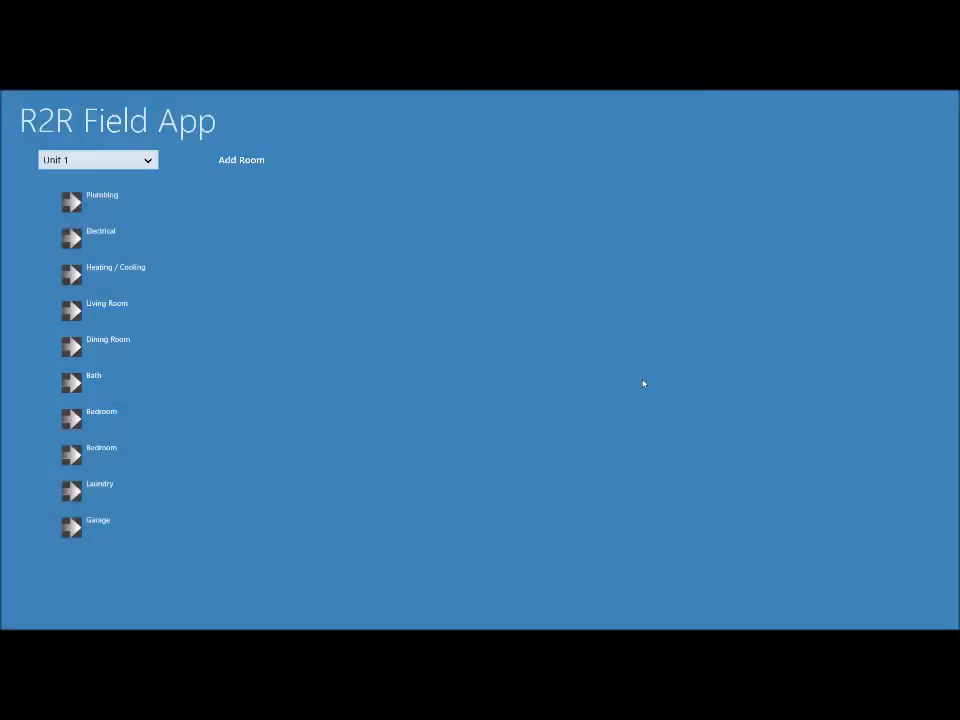
pyautogui.rightClick(640, 420)
pyautogui.rightClick(672, 438)
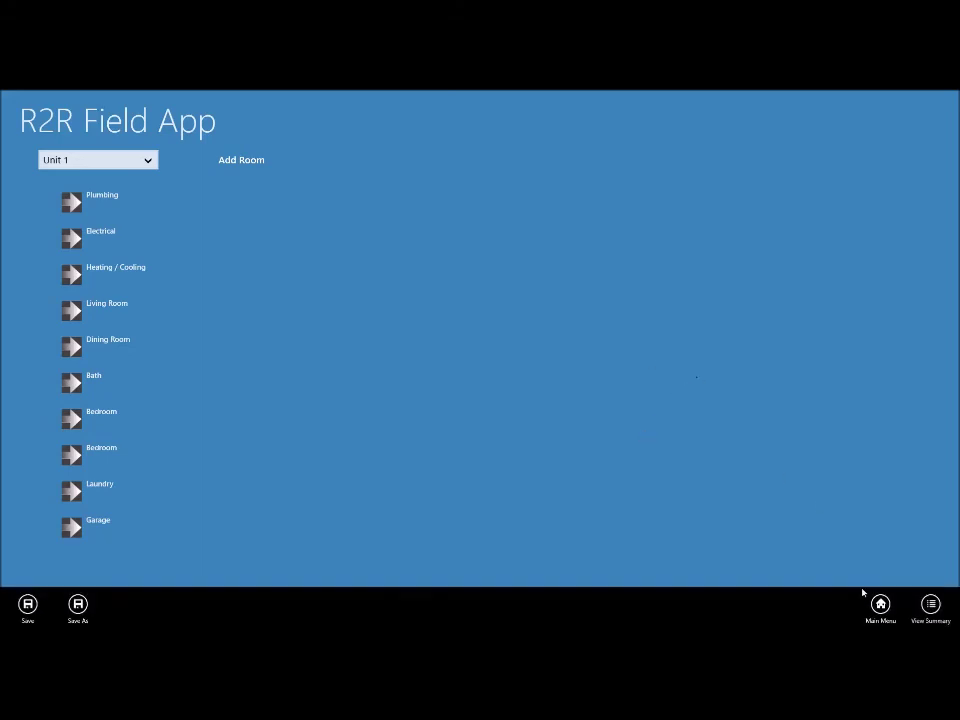
# Exit to the main menu and recover the autosaved inspection.
pyautogui.click(879, 611)
pyautogui.click(562, 384)
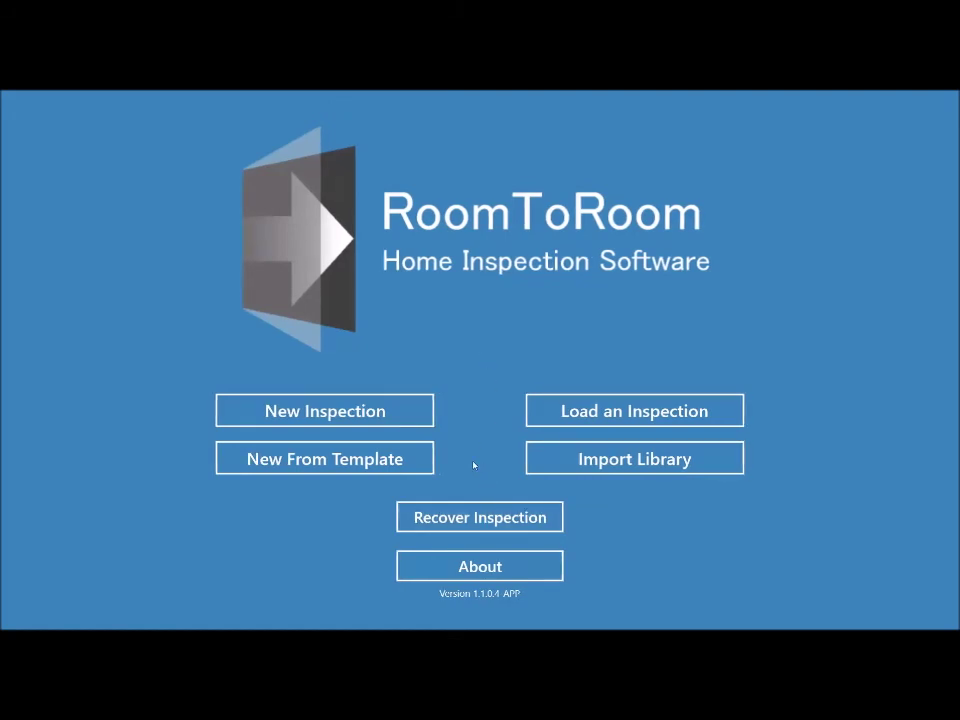
pyautogui.click(476, 518)
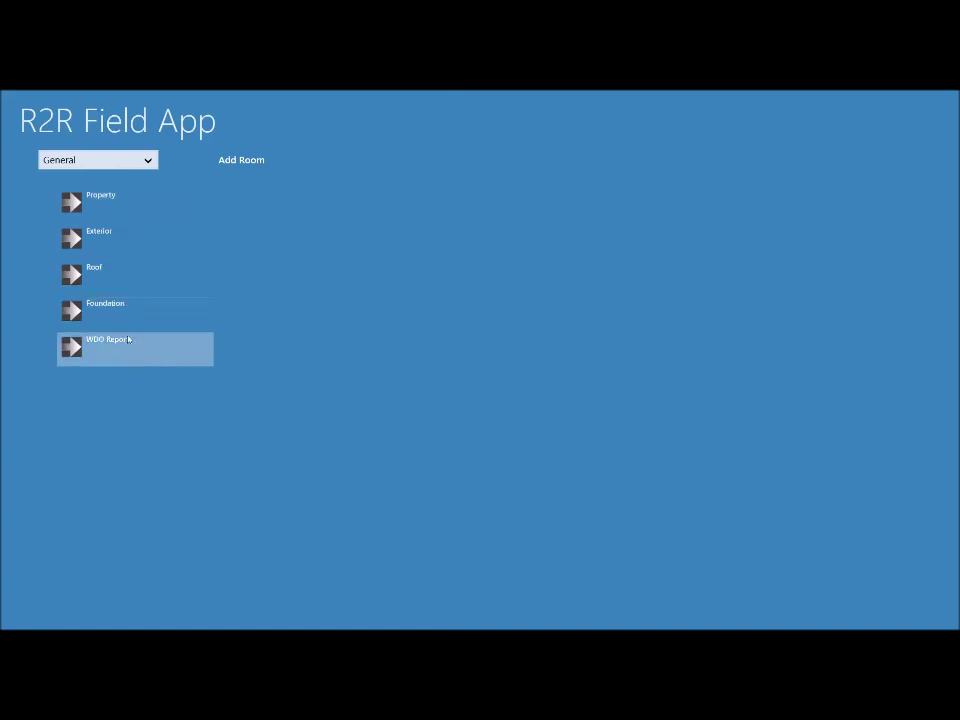
# Show the Unit 1 rooms and bring up the inspection's commands.
pyautogui.click(95, 160)
pyautogui.click(89, 193)
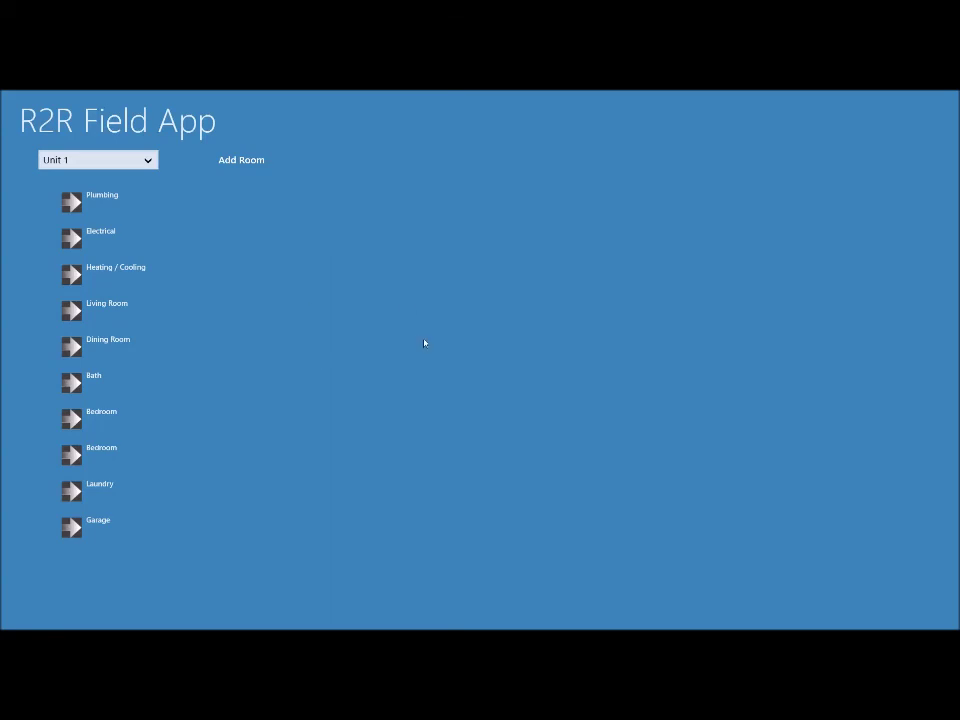
pyautogui.rightClick(544, 362)
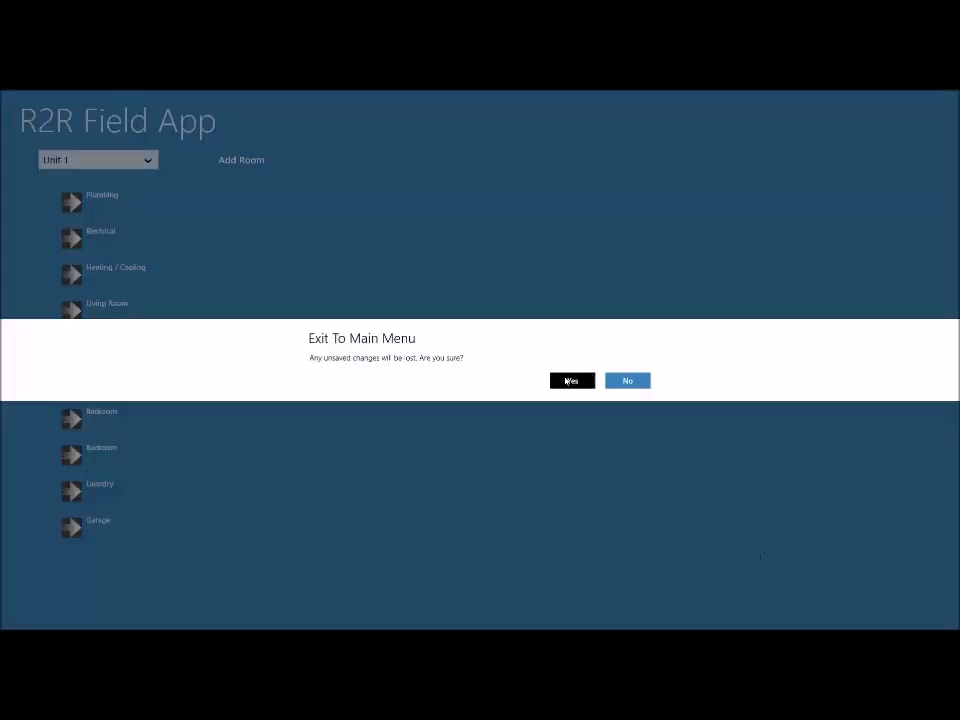
# Confirm Yes to close the inspection and return to the main menu.
pyautogui.click(566, 381)
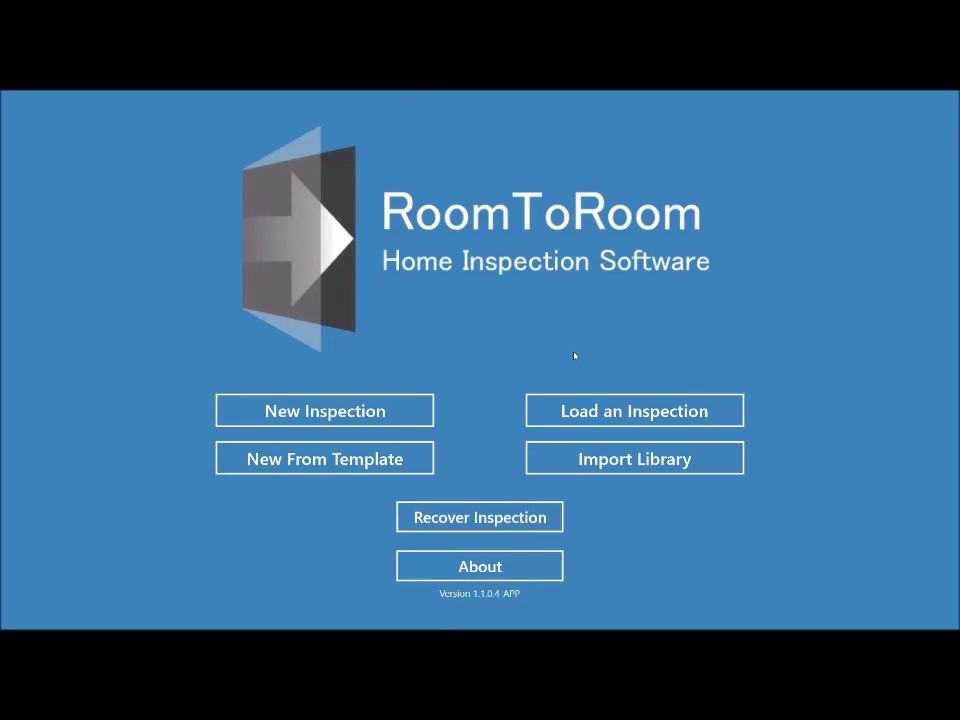